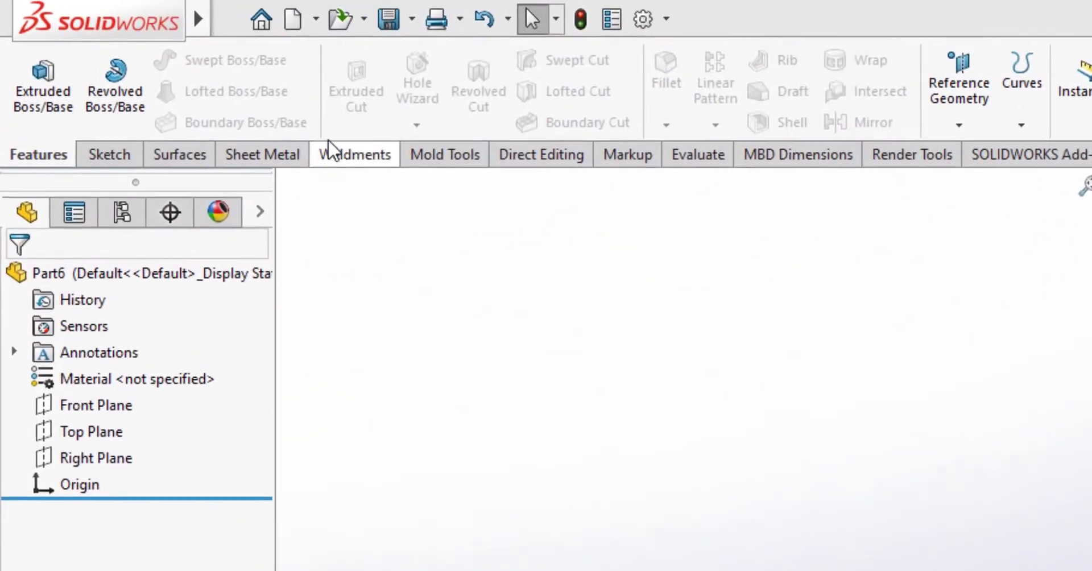
# Start a new document and choose the Part template
pyautogui.click(296, 16)
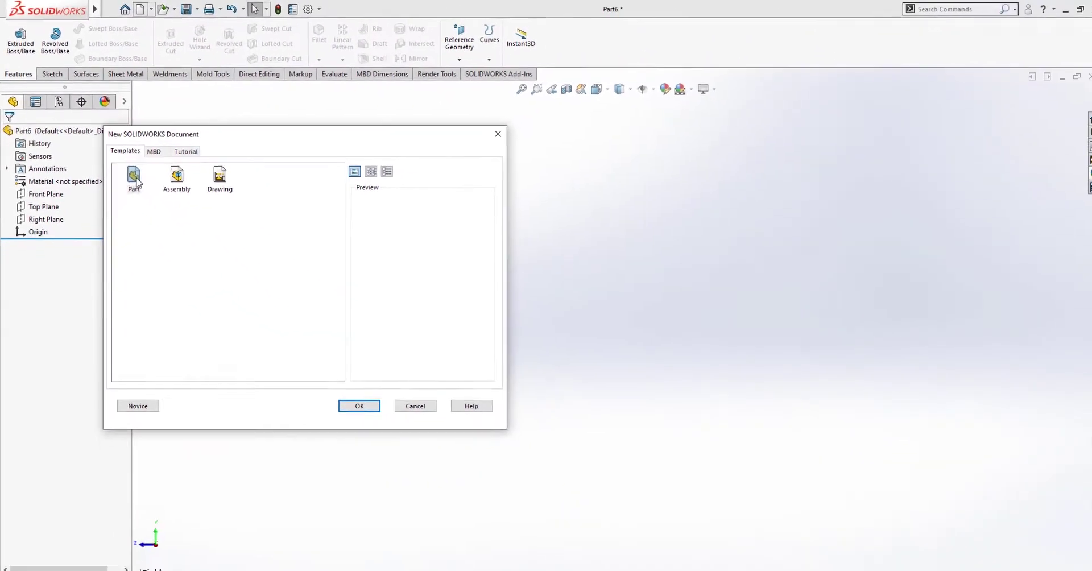
pyautogui.click(134, 177)
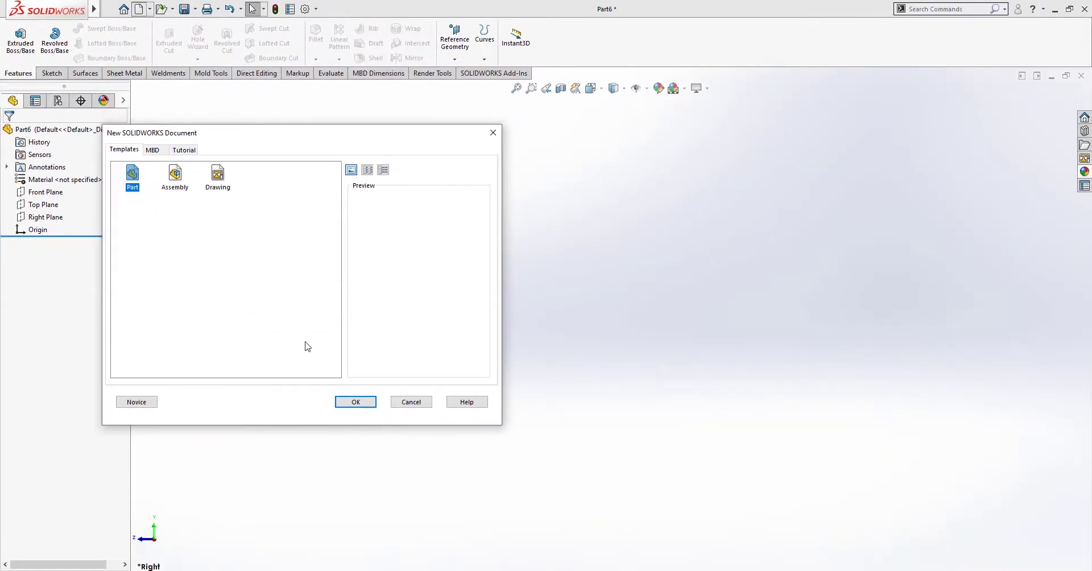
# Create the part and begin a sketch on the Right Plane, viewed normal to it
pyautogui.click(347, 402)
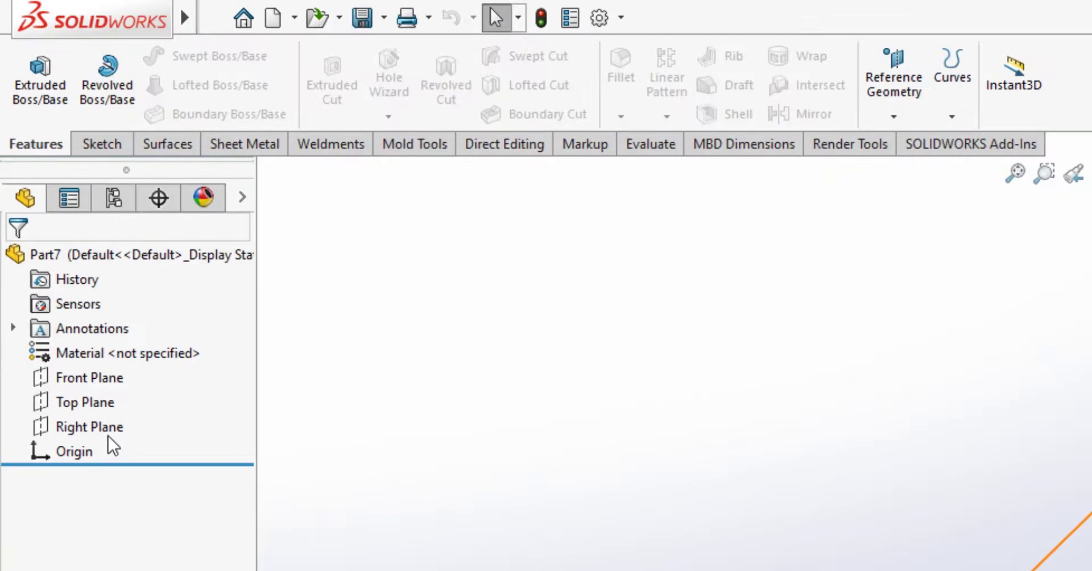
pyautogui.rightClick(53, 218)
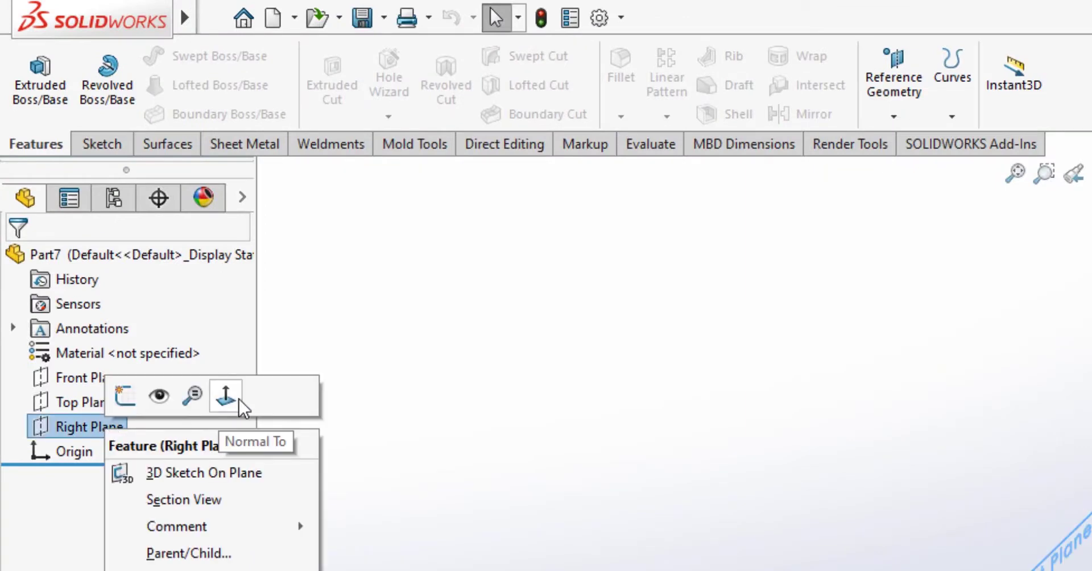
pyautogui.click(234, 400)
pyautogui.rightClick(103, 424)
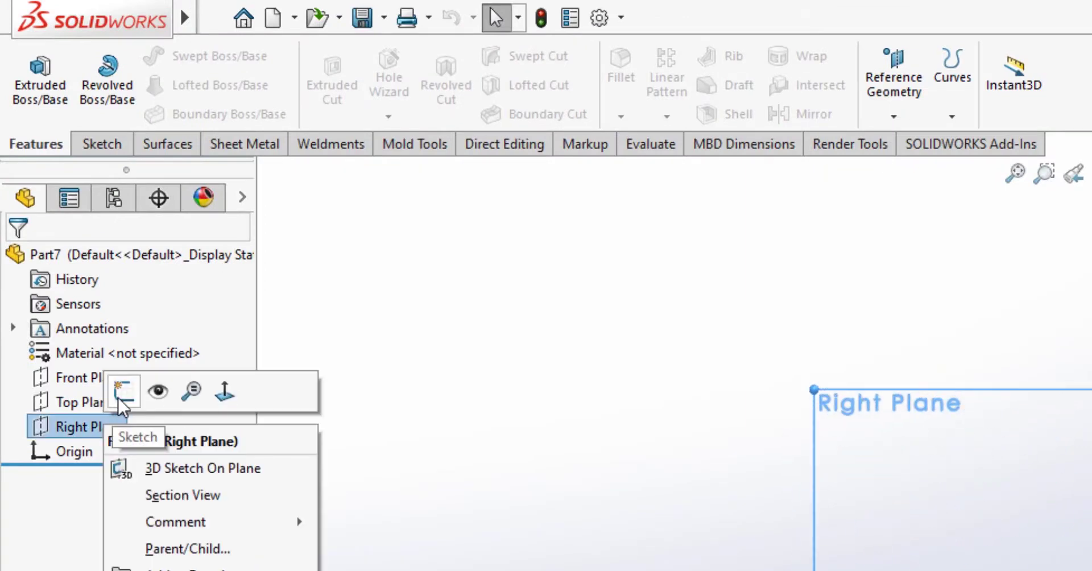
pyautogui.click(122, 391)
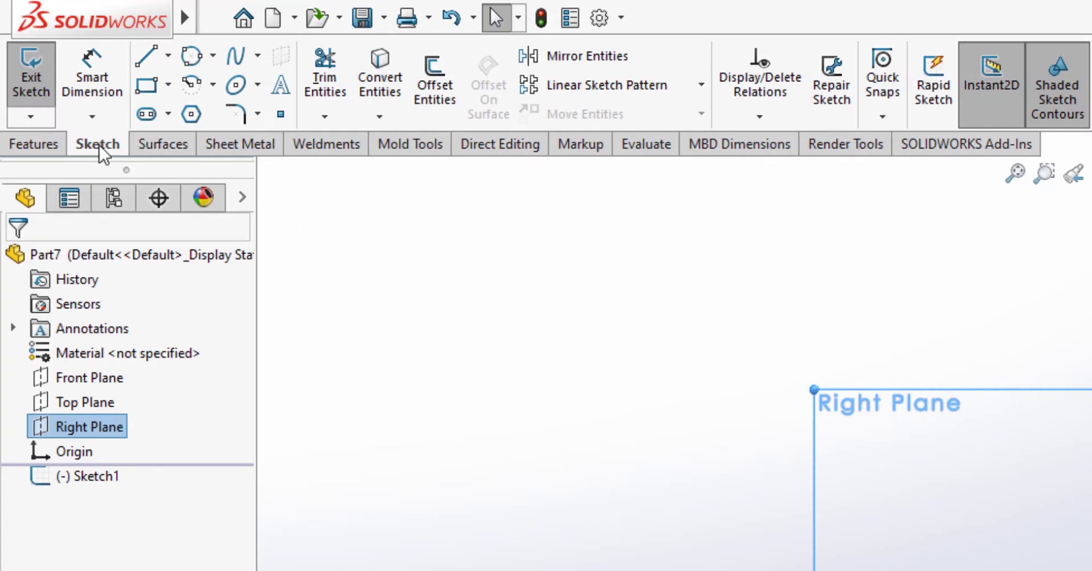
# Draw a centre-radius circle on the origin and dimension its diameter to 1.5 mm
pyautogui.click(213, 58)
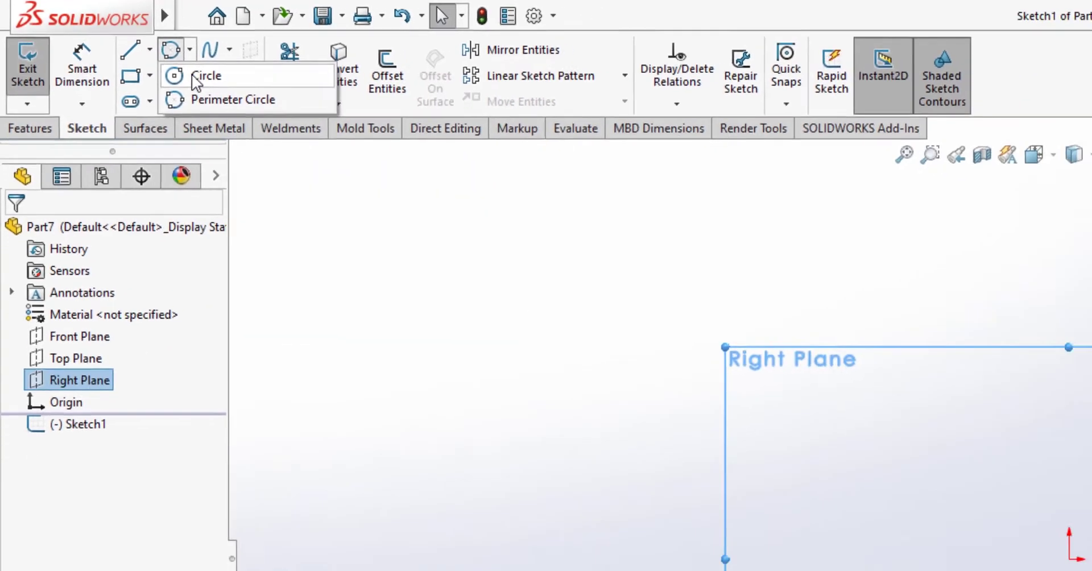
pyautogui.click(196, 76)
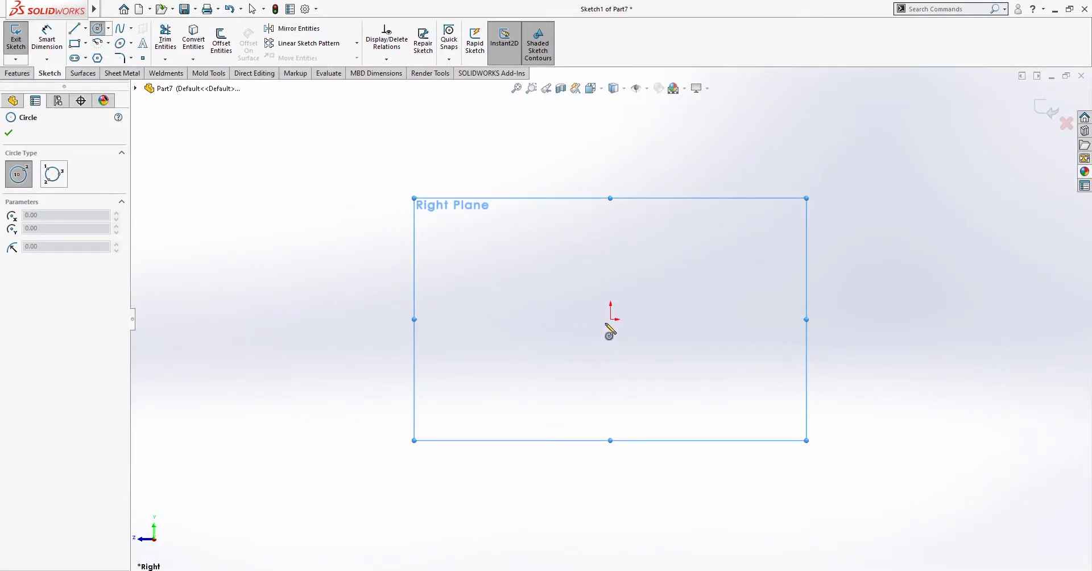
pyautogui.click(610, 319)
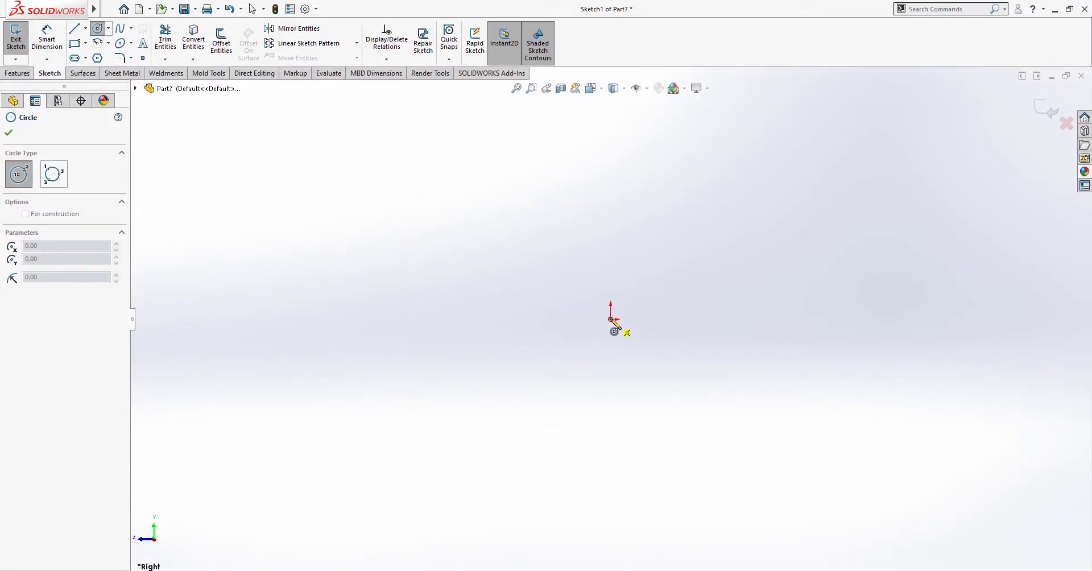
pyautogui.click(671, 364)
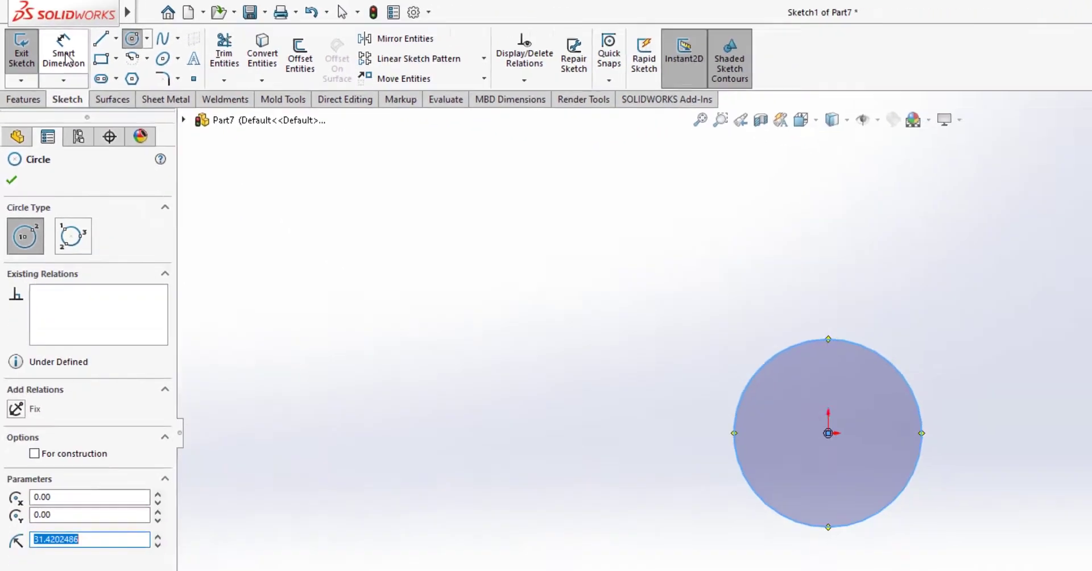
pyautogui.press('Escape')
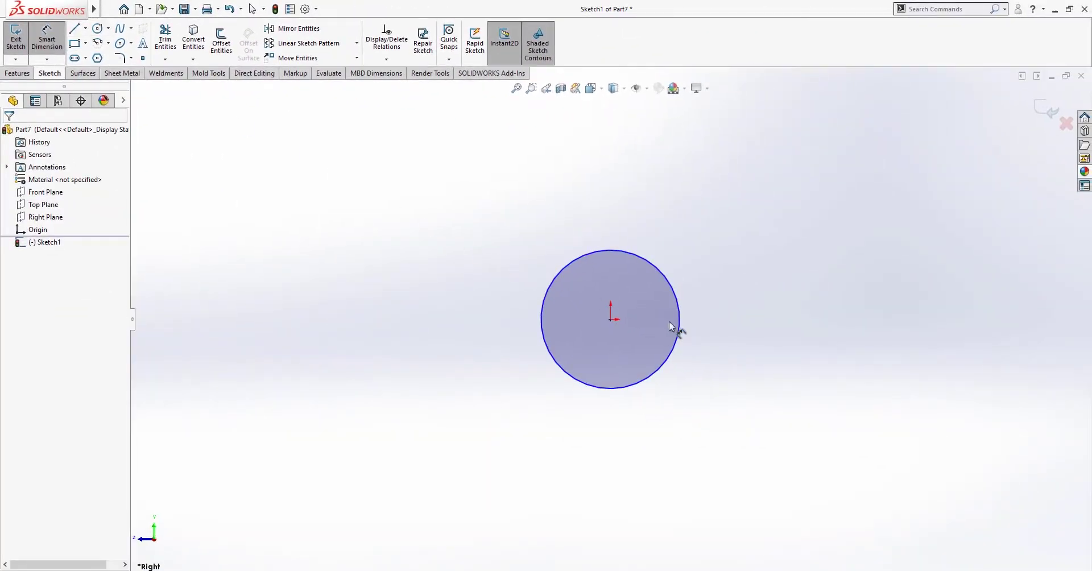
pyautogui.click(677, 326)
pyautogui.click(736, 329)
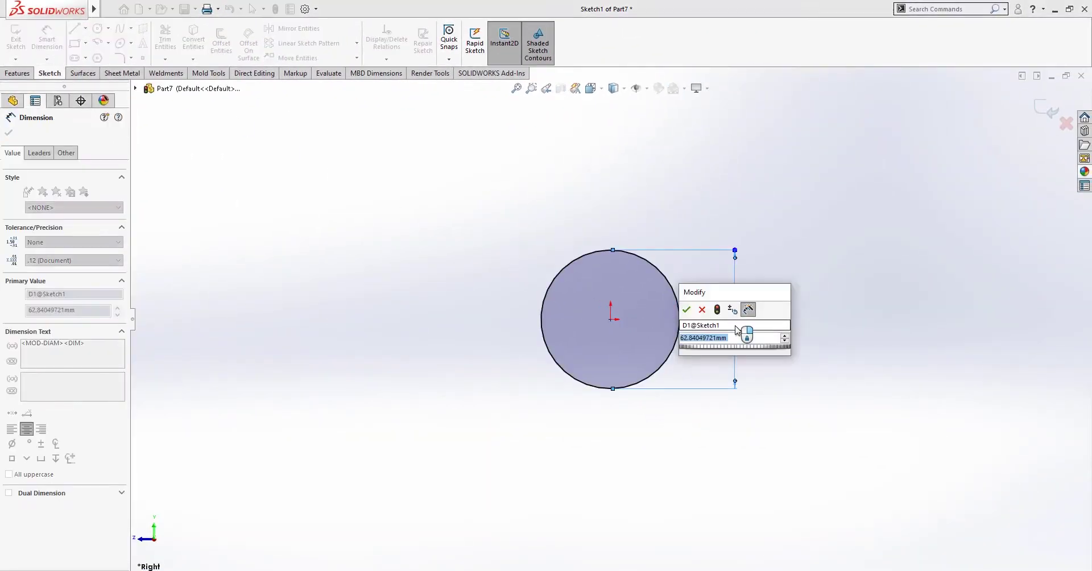
pyautogui.write('1.5')
pyautogui.press('Return')
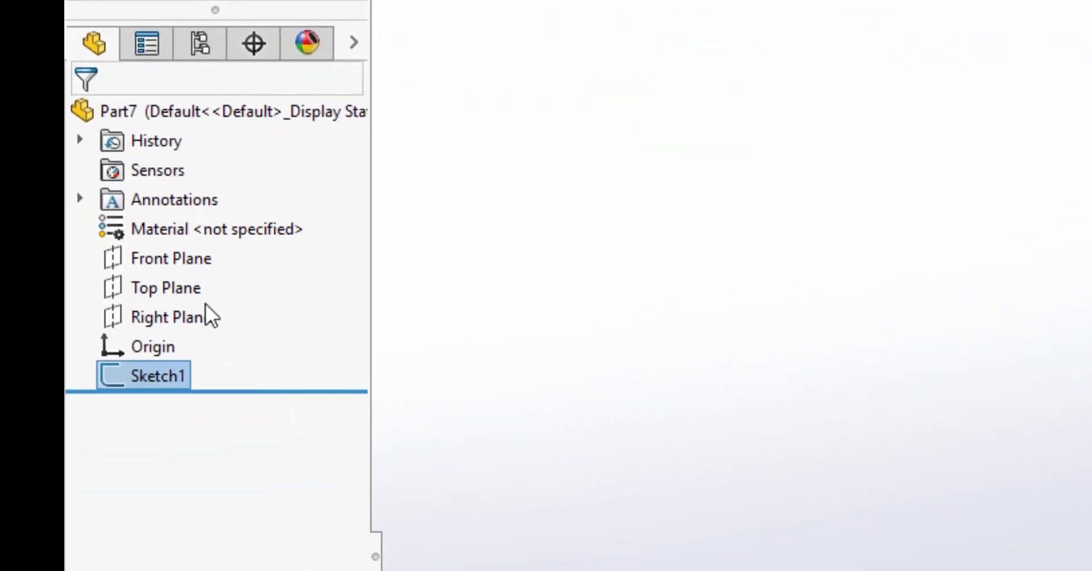
# Begin a new sketch on the Front Plane, viewed normal to it
pyautogui.rightClick(158, 263)
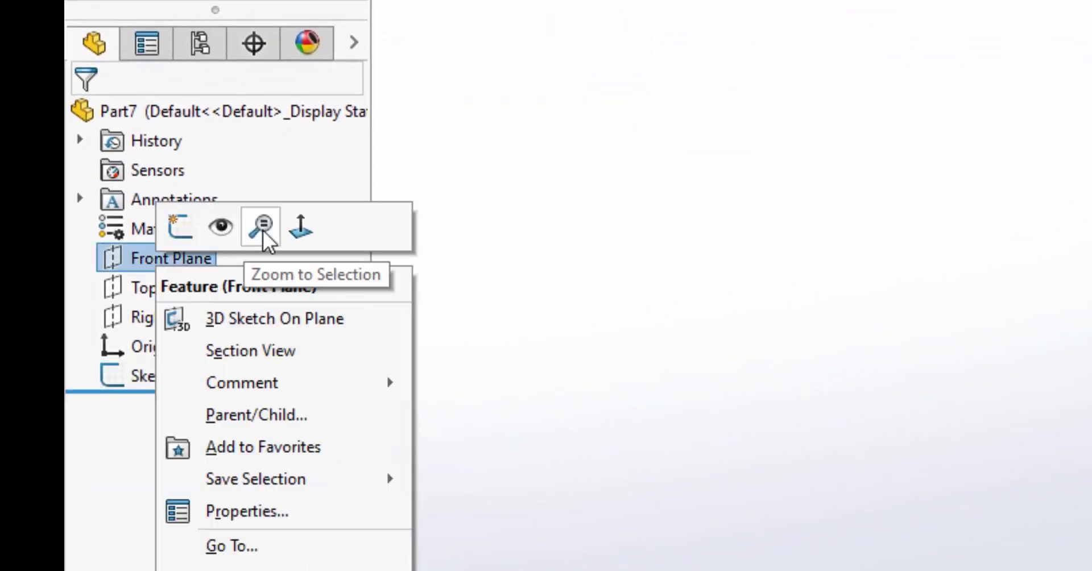
pyautogui.click(299, 228)
pyautogui.rightClick(175, 264)
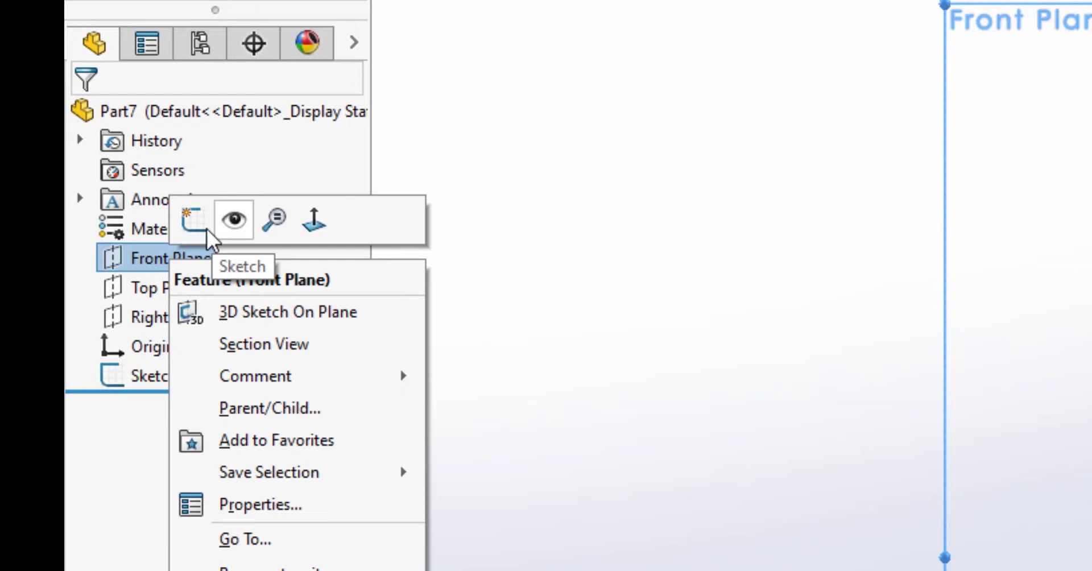
pyautogui.click(205, 231)
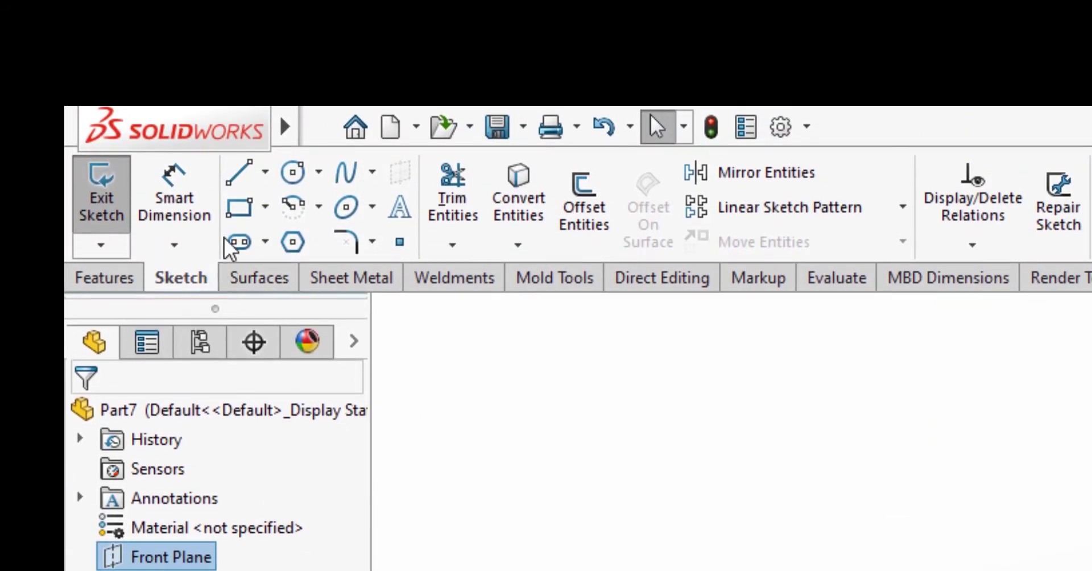
# Draw a horizontal line running left from the origin
pyautogui.click(239, 172)
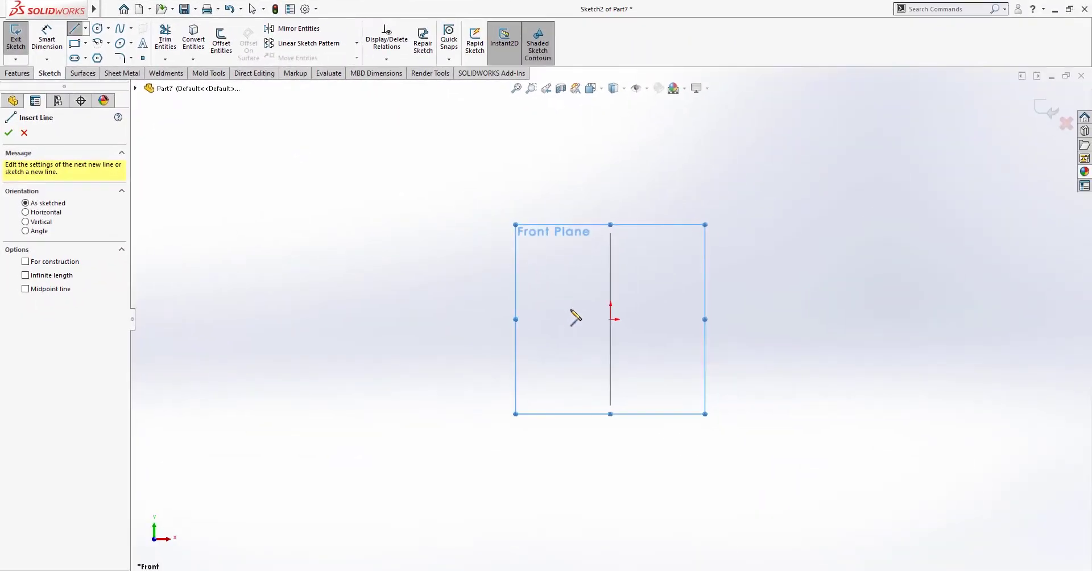
pyautogui.click(610, 319)
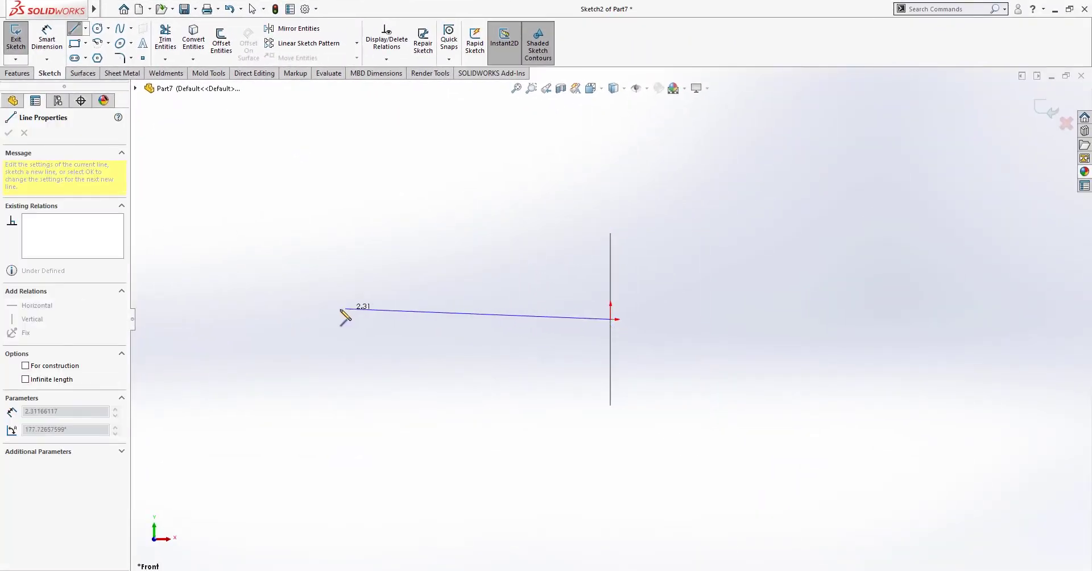
pyautogui.click(236, 319)
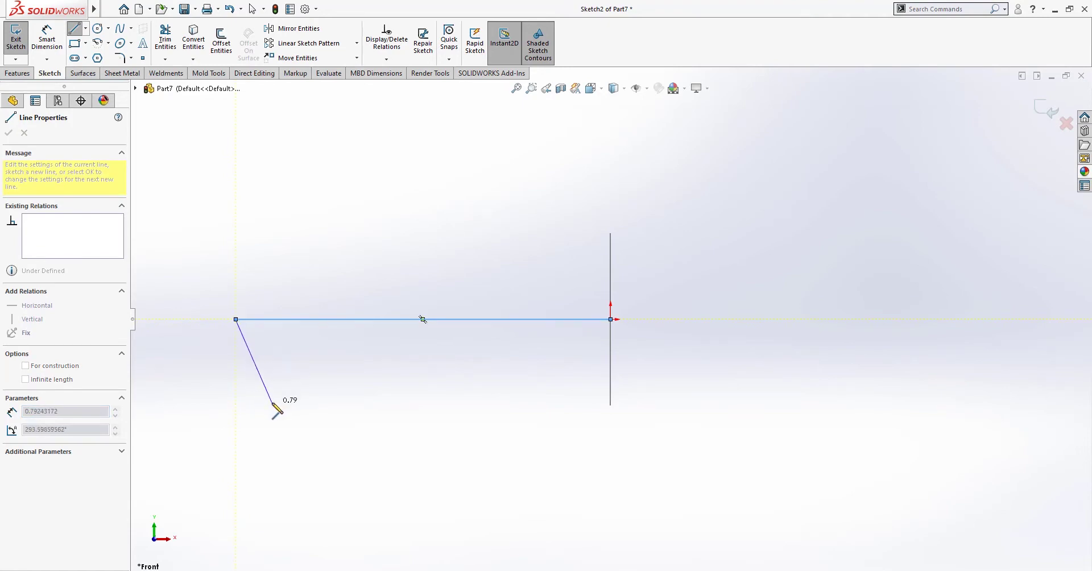
pyautogui.press('Escape')
pyautogui.press('Escape')
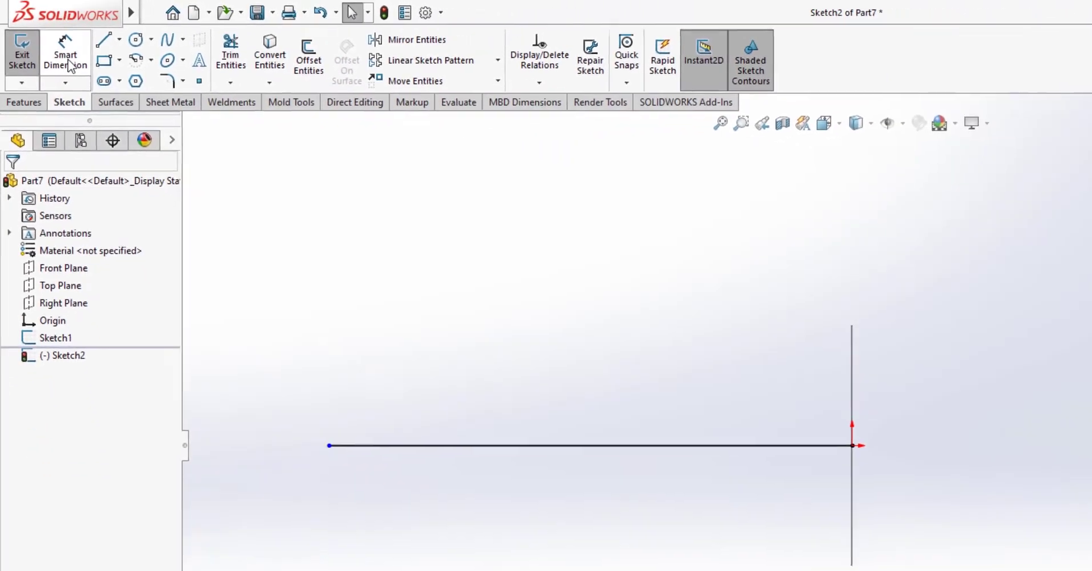
# Dimension the horizontal line to 30 mm, placing the dimension below it
pyautogui.click(67, 57)
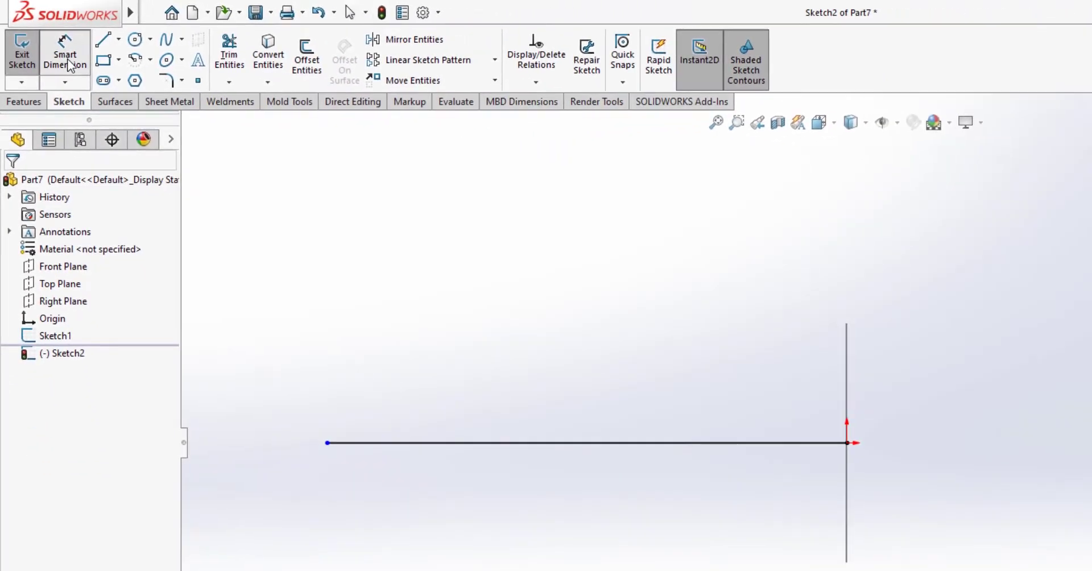
pyautogui.click(521, 445)
pyautogui.click(551, 521)
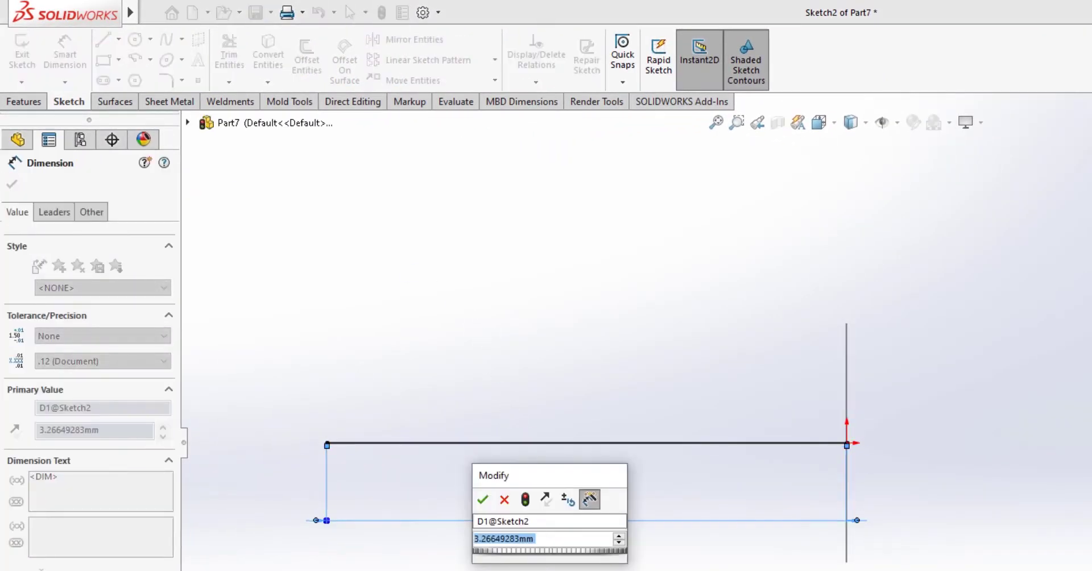
pyautogui.write('30')
pyautogui.press('Return')
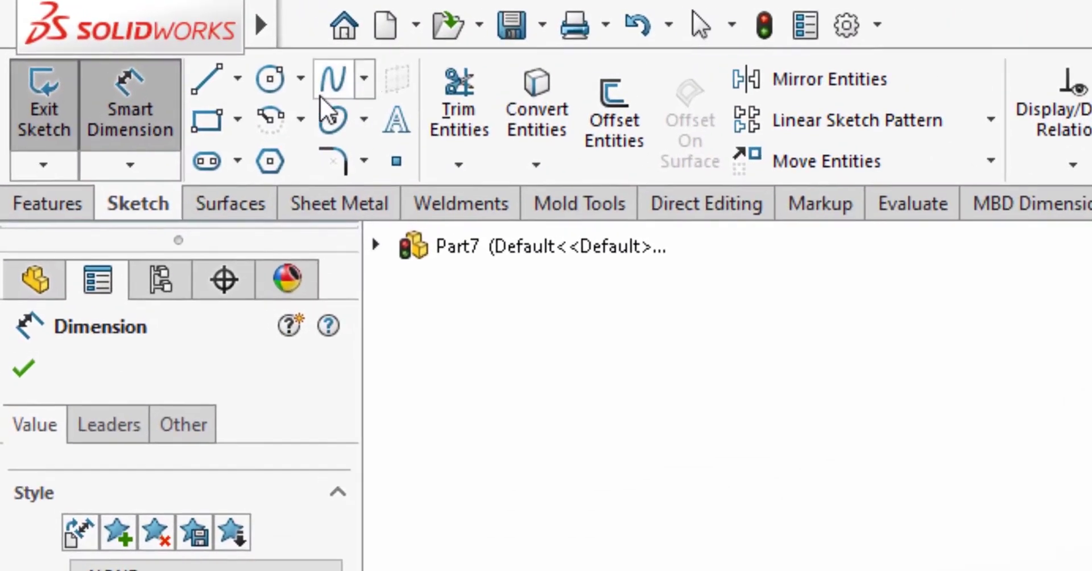
# Draw a perimeter circle touching the corner at the line's left end
pyautogui.click(150, 40)
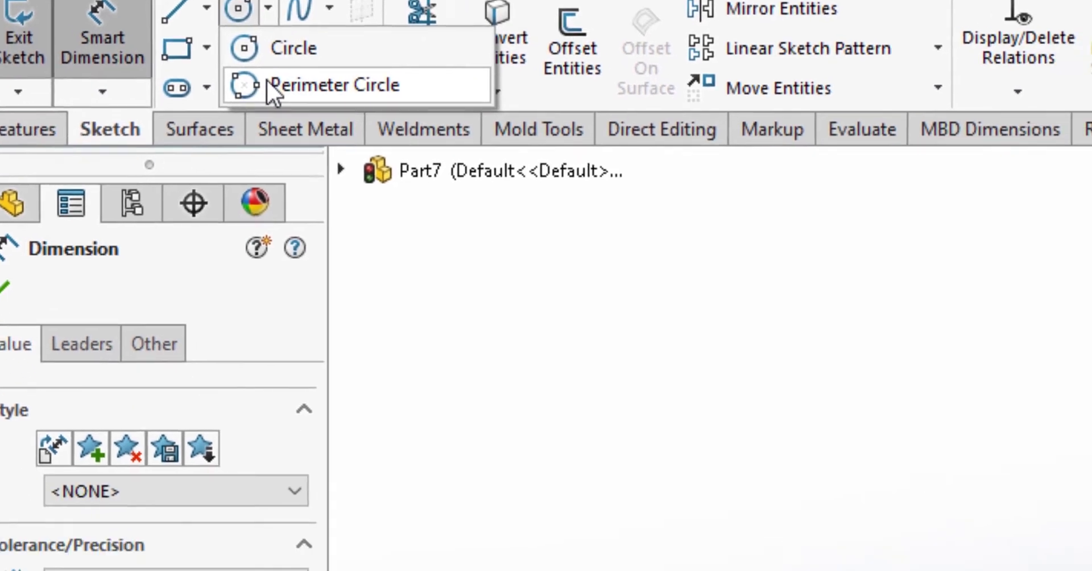
pyautogui.click(341, 159)
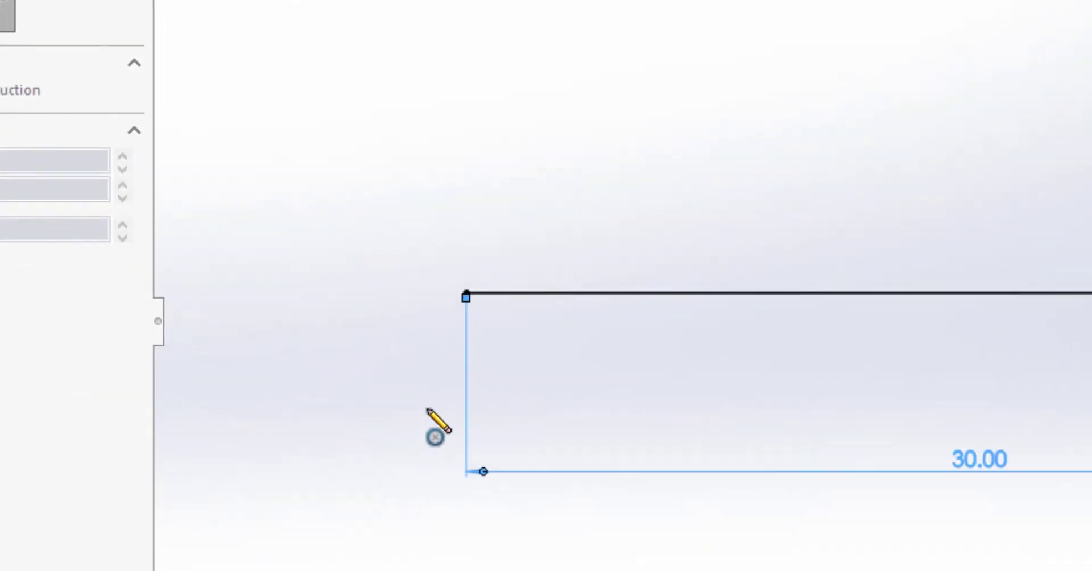
pyautogui.scroll(-2, 428, 409)
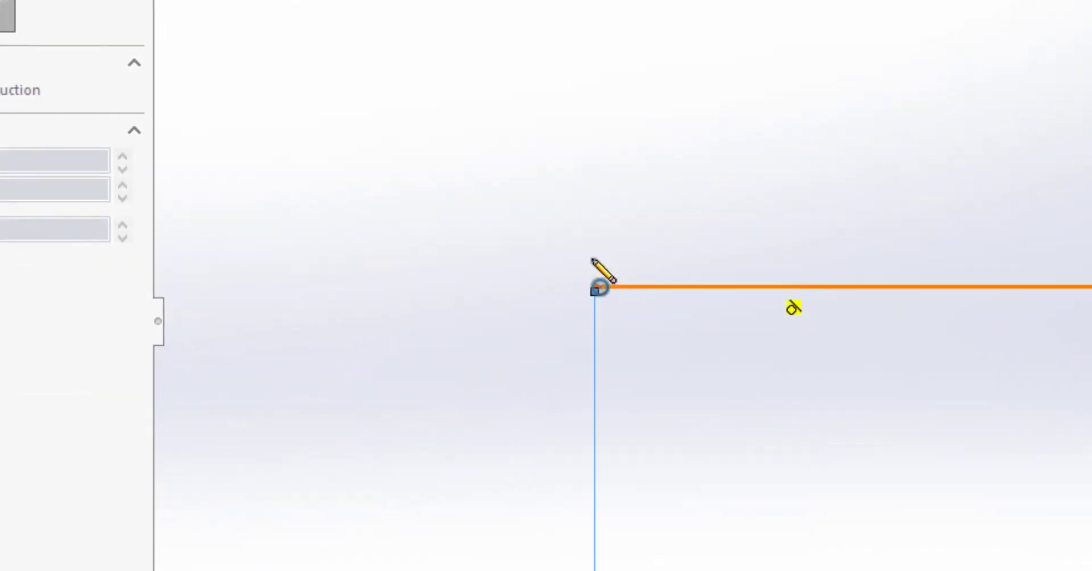
pyautogui.click(594, 288)
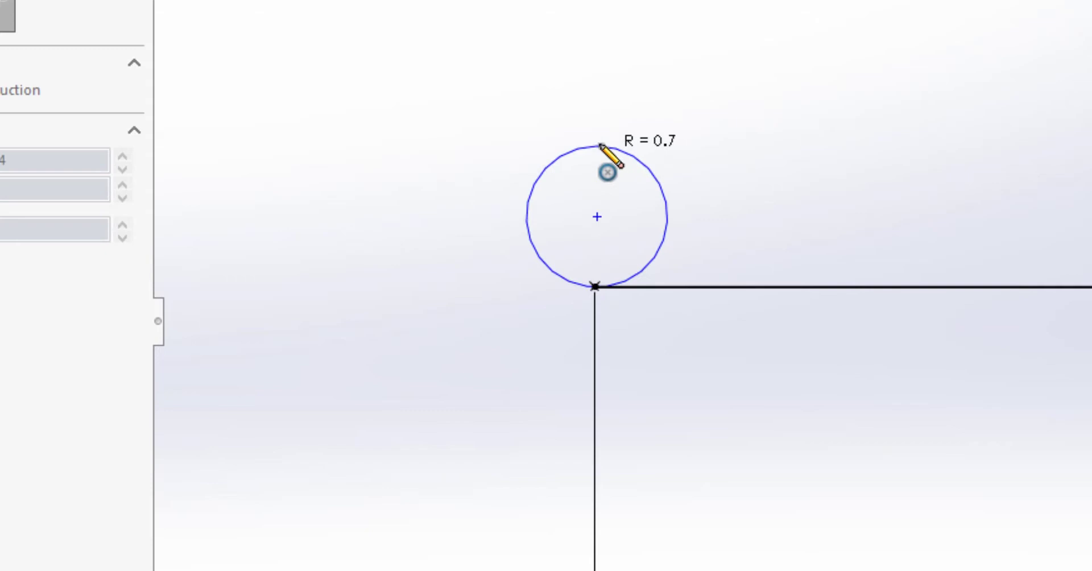
pyautogui.click(594, 107)
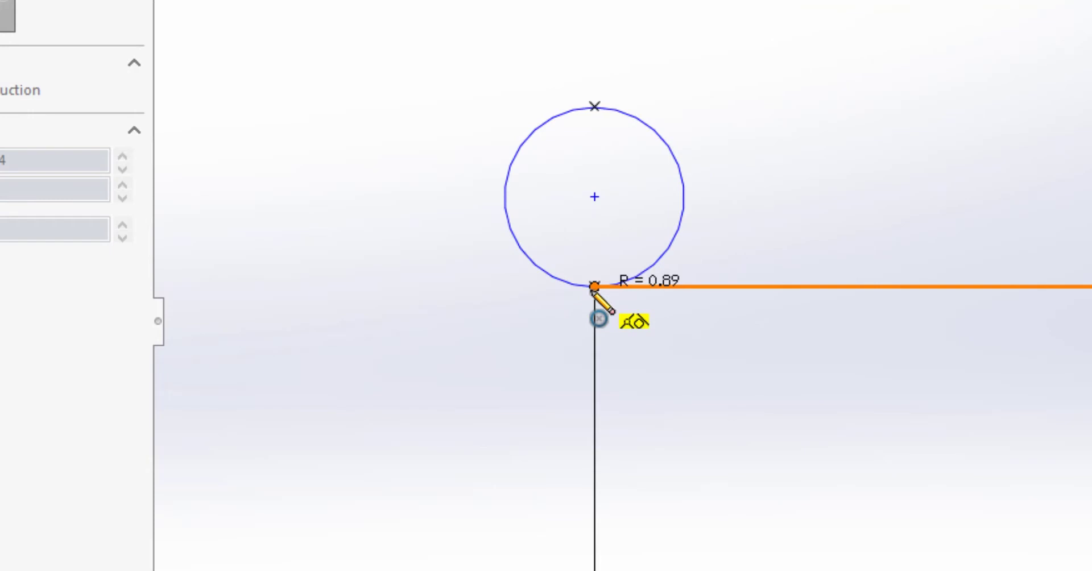
pyautogui.click(594, 286)
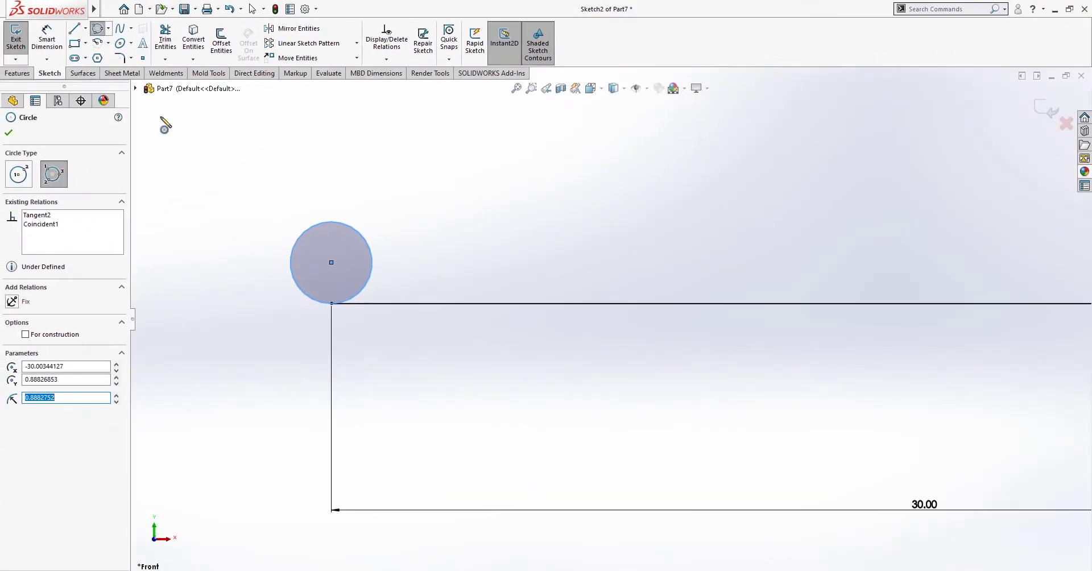
# Dimension the new circle to a 3 mm diameter
pyautogui.click(48, 38)
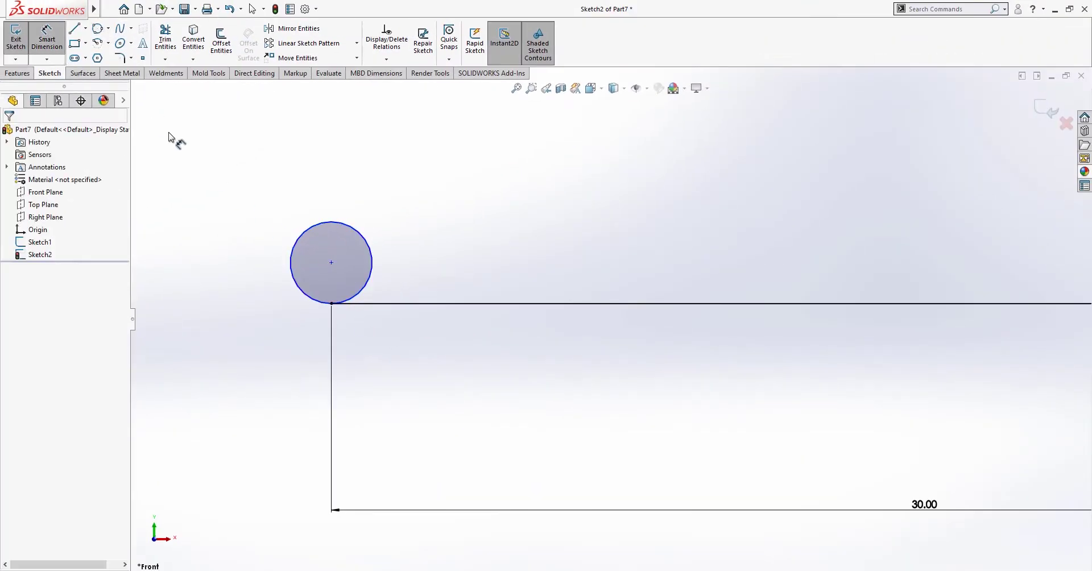
pyautogui.click(300, 231)
pyautogui.click(262, 202)
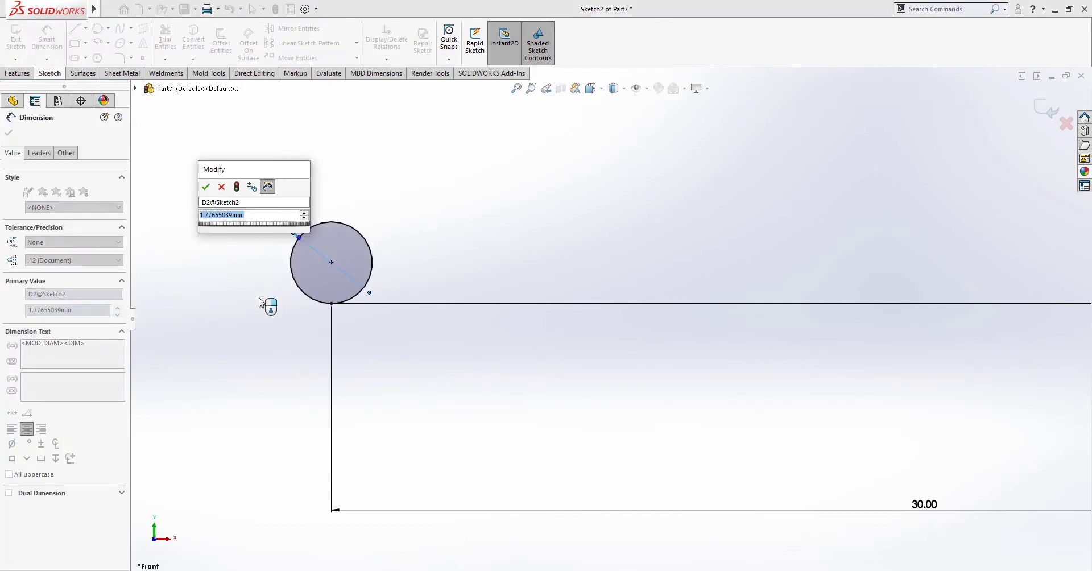
pyautogui.write('3')
pyautogui.press('Return')
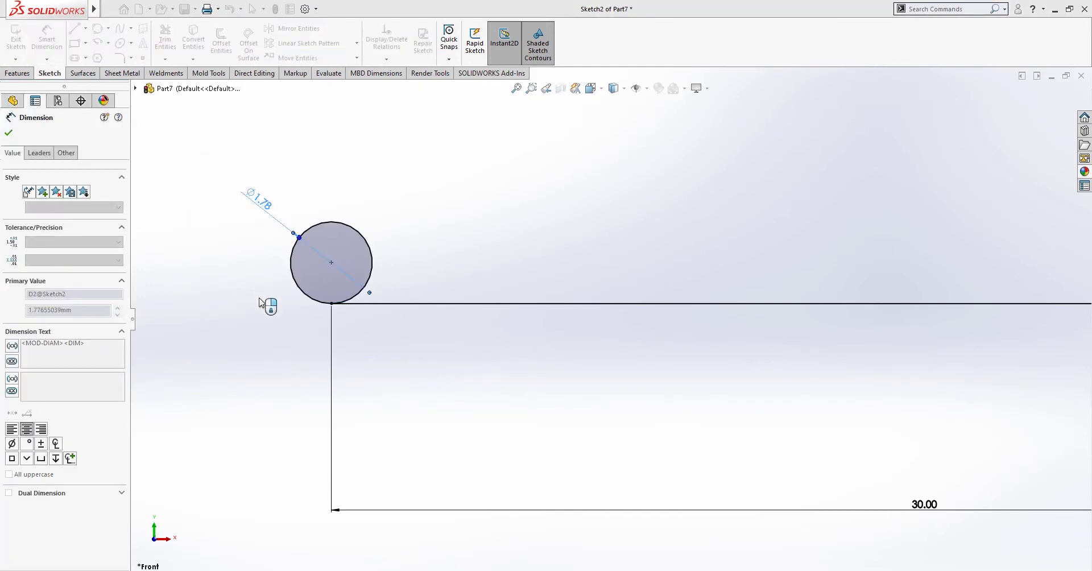
pyautogui.scroll(4, 784, 265)
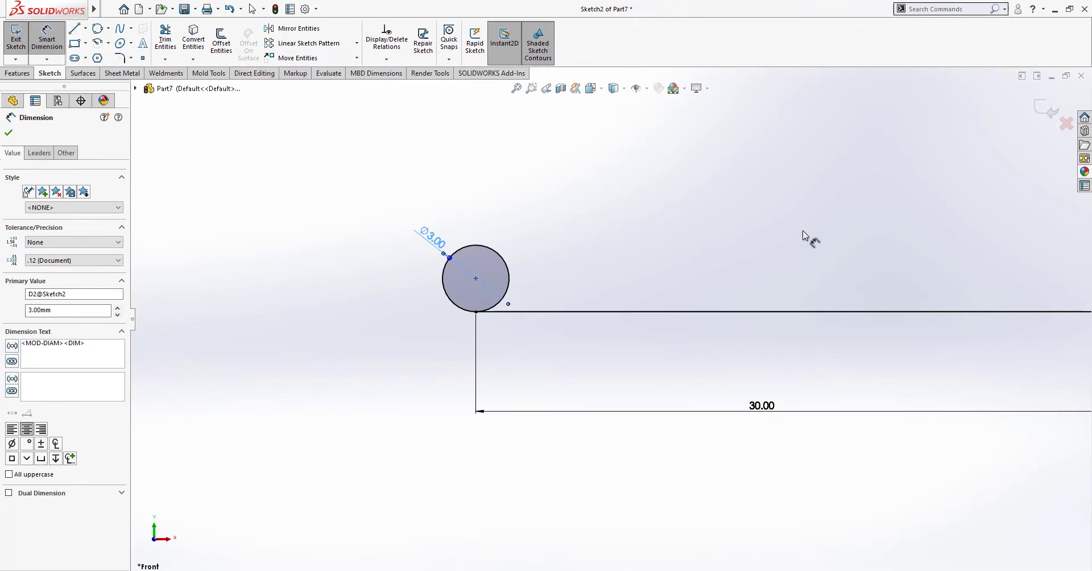
pyautogui.scroll(-1, 916, 256)
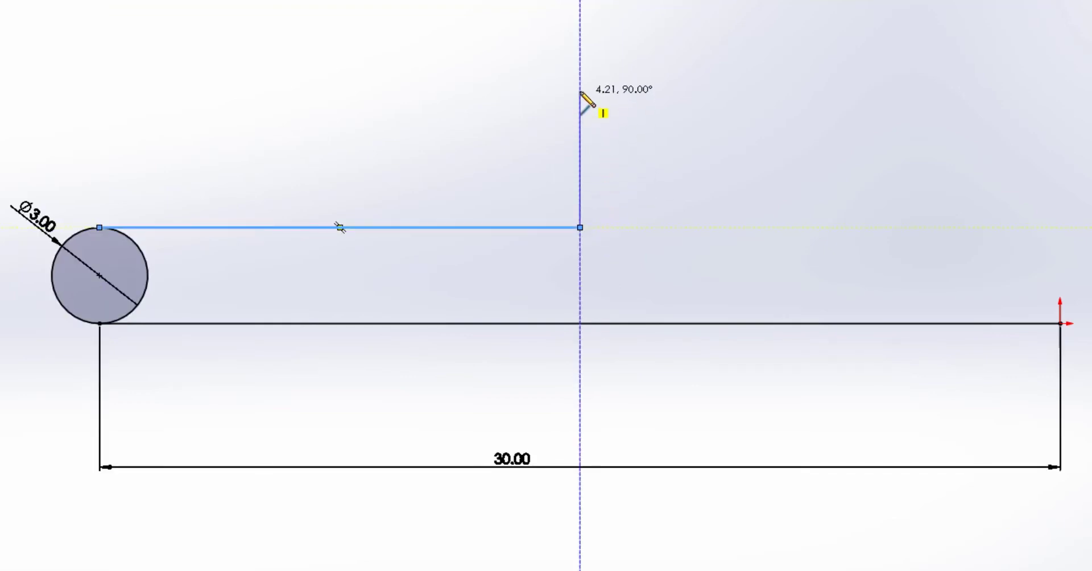
# Finish the vertical line rising from the top line's right end
pyautogui.click(580, 67)
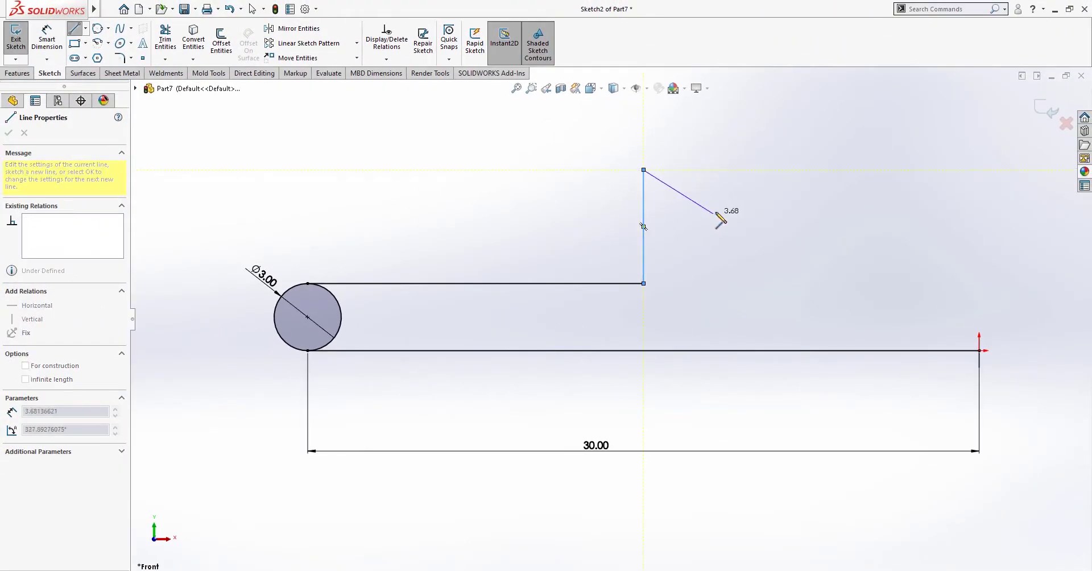
pyautogui.press('Escape')
pyautogui.press('Escape')
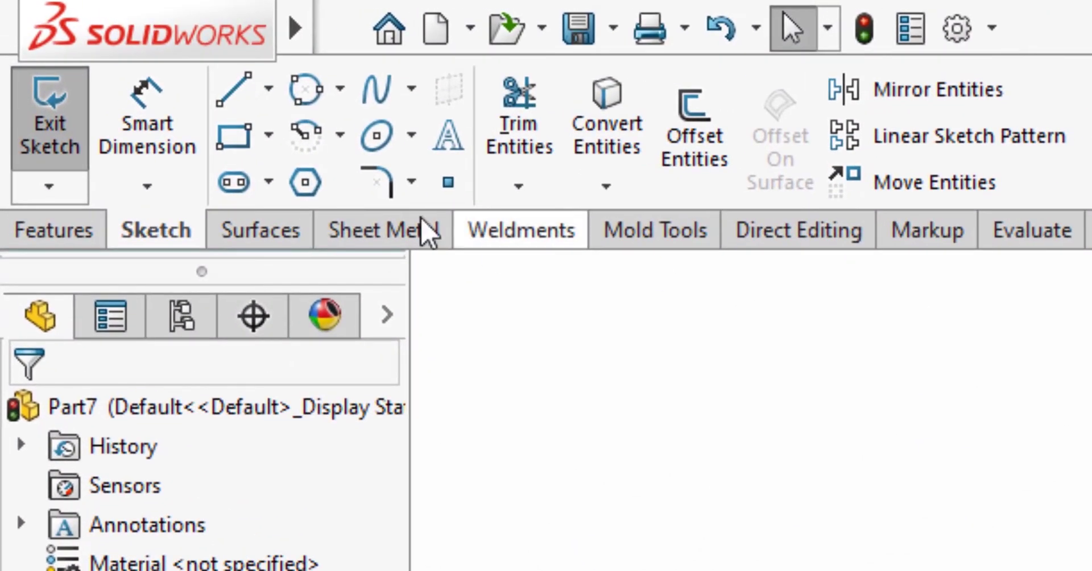
# Draw a perimeter circle starting at the vertical line's top end
pyautogui.click(340, 95)
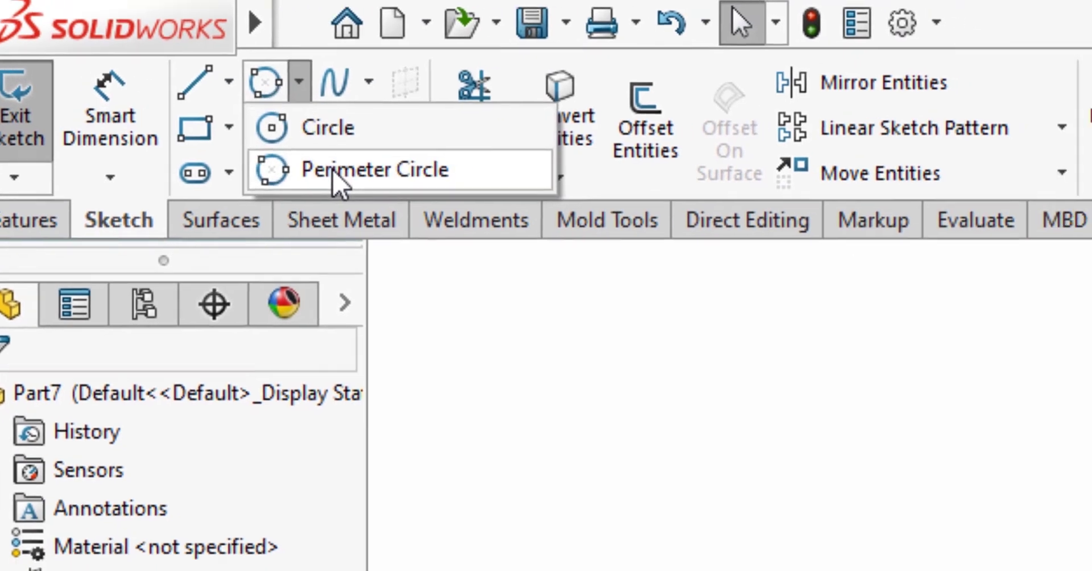
pyautogui.click(376, 181)
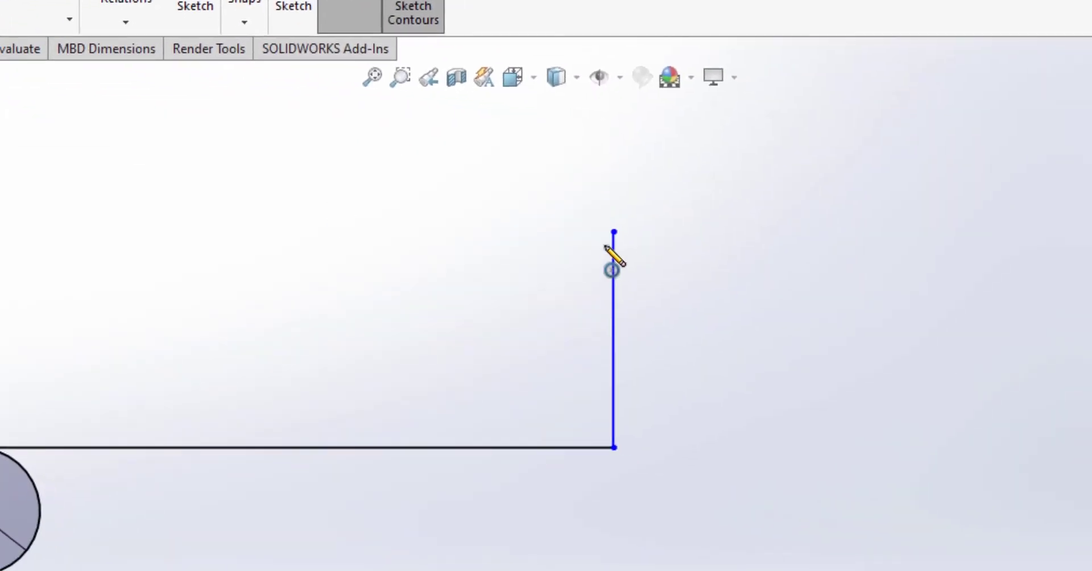
pyautogui.click(614, 232)
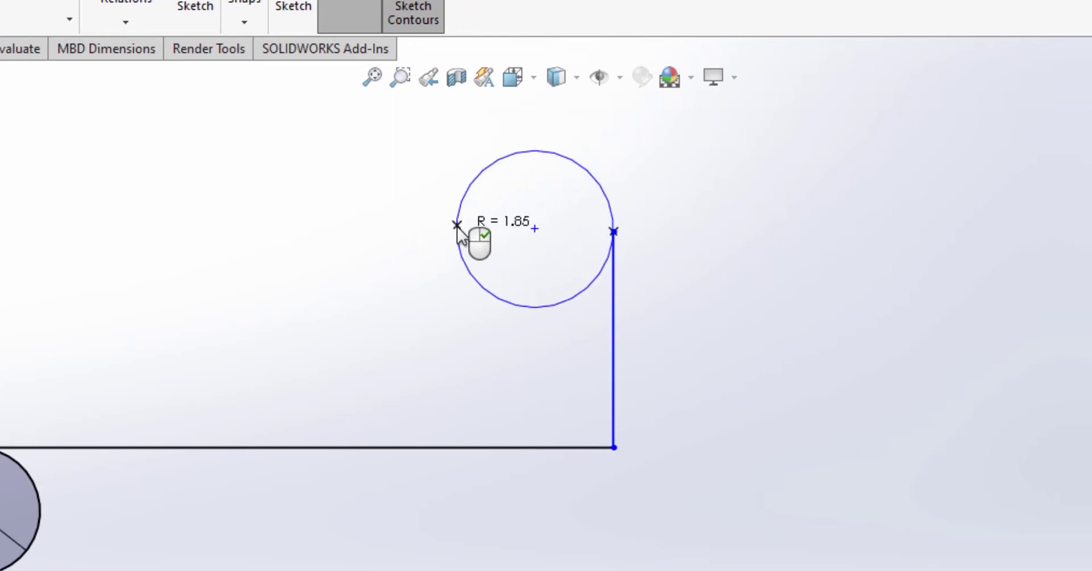
pyautogui.click(458, 225)
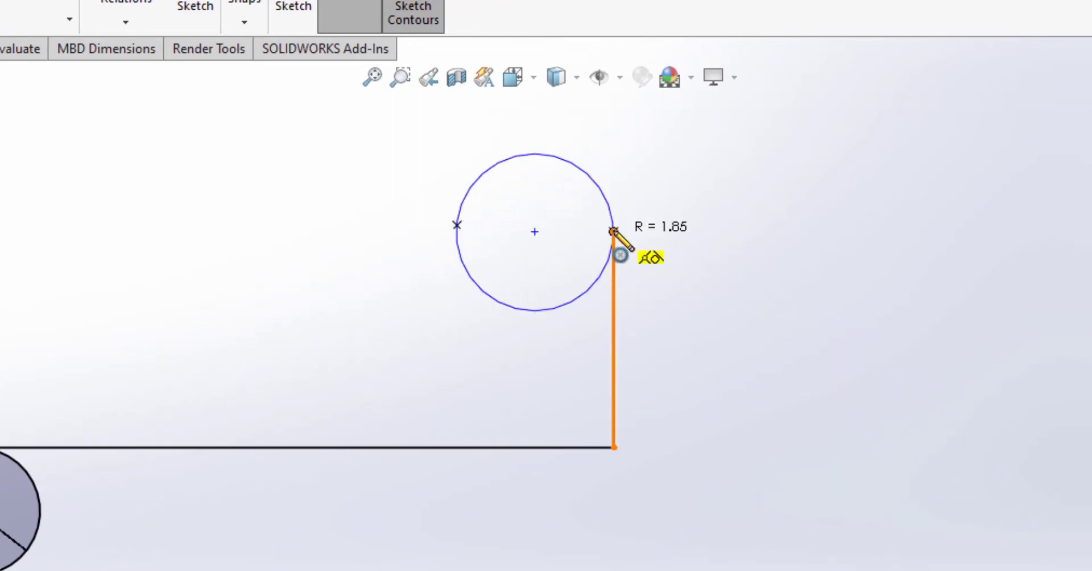
pyautogui.click(613, 232)
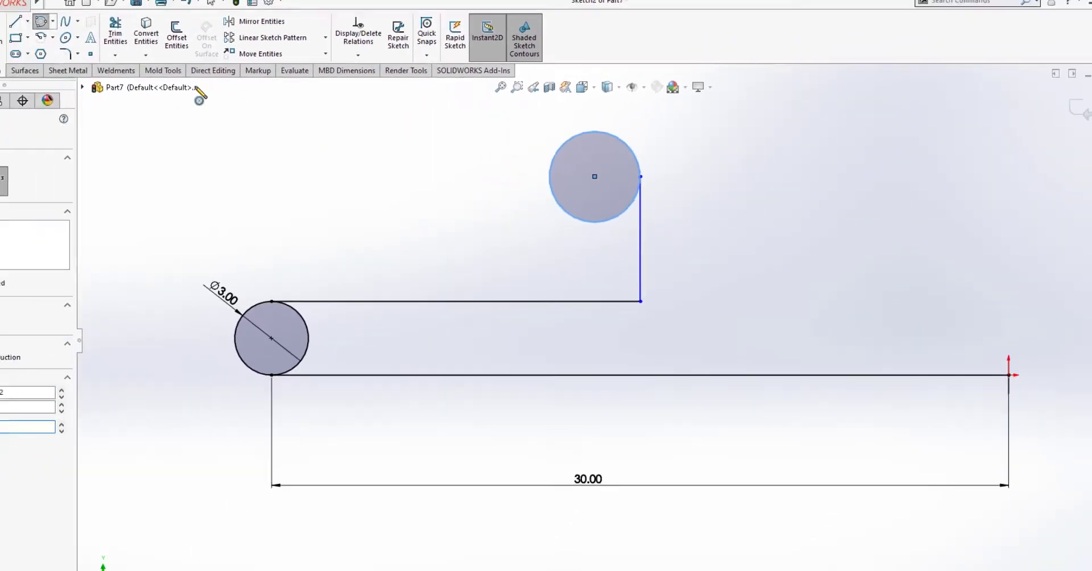
# Dimension the upper circle to a 3 mm diameter
pyautogui.click(59, 41)
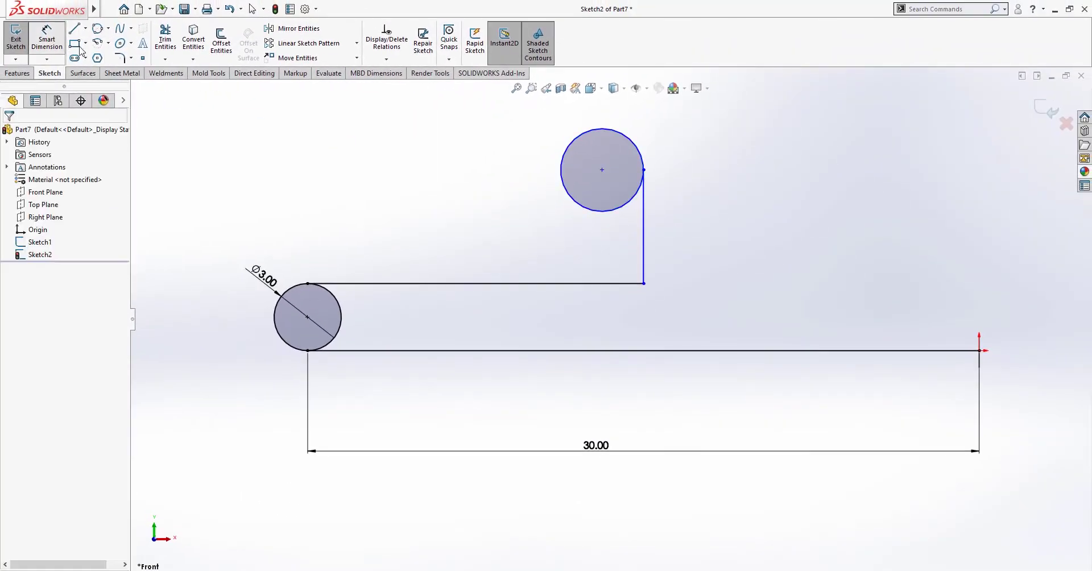
pyautogui.click(563, 156)
pyautogui.click(494, 196)
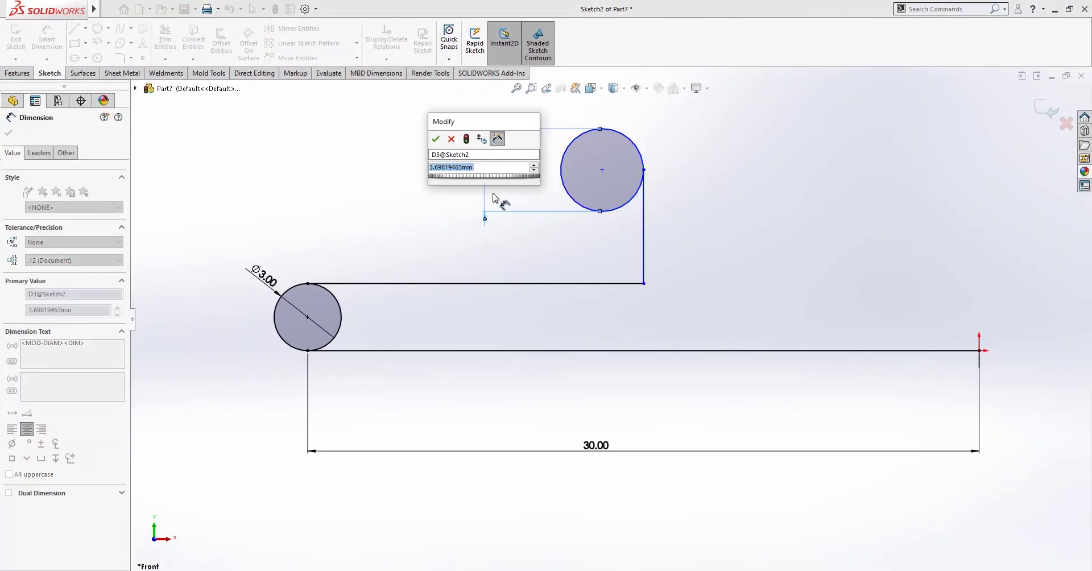
pyautogui.write('3')
pyautogui.press('Return')
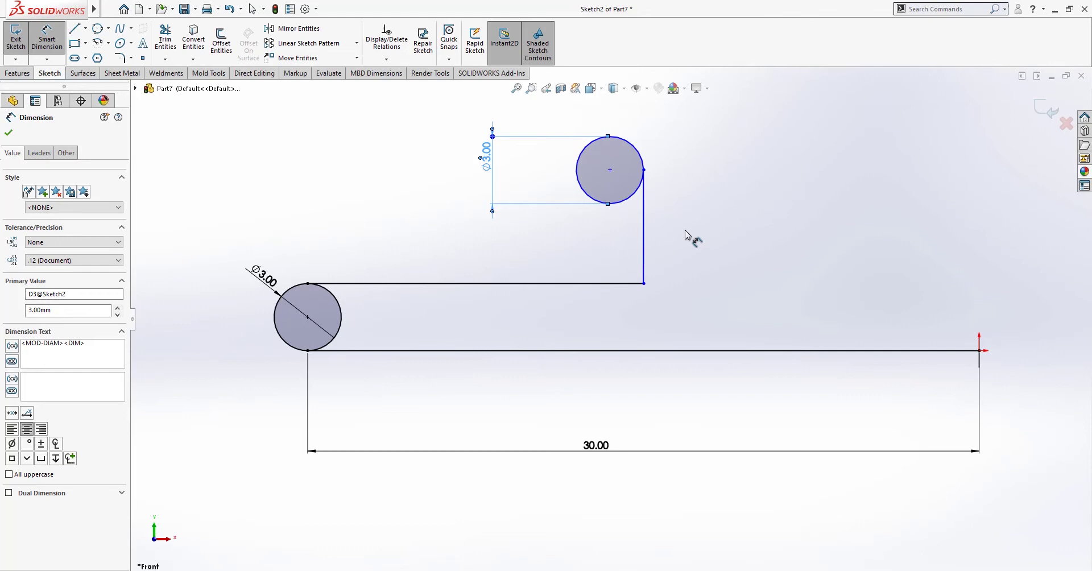
# Split the upper circle with a horizontal line, then trim its lower half and the line away
pyautogui.click(75, 29)
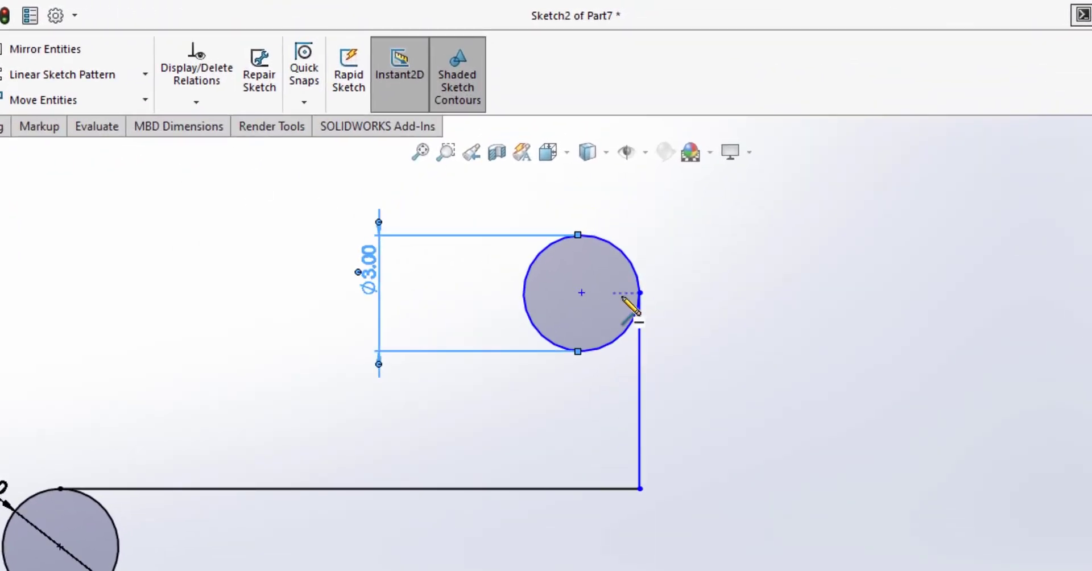
pyautogui.click(640, 293)
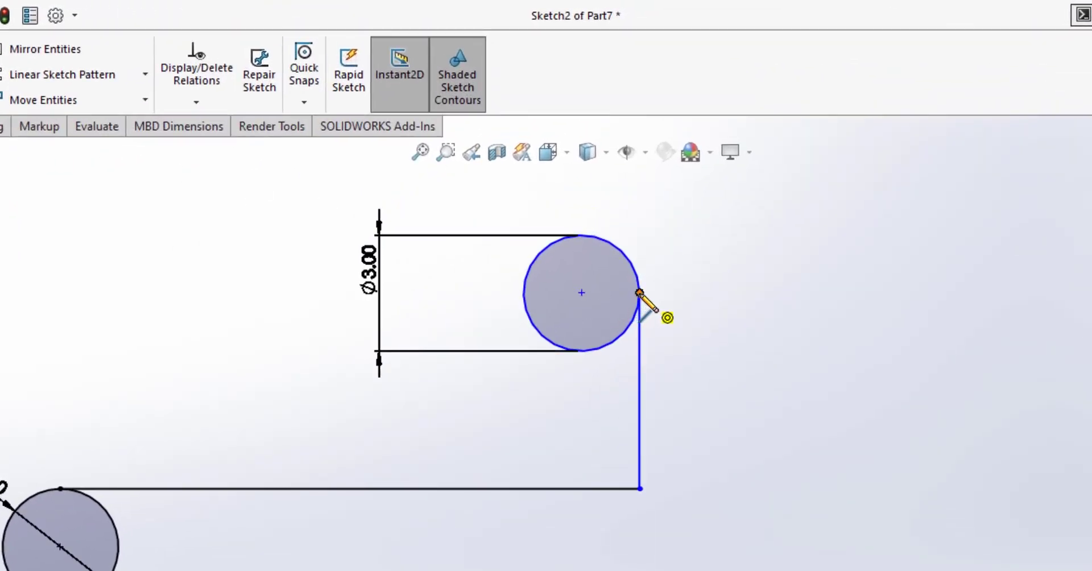
pyautogui.click(479, 292)
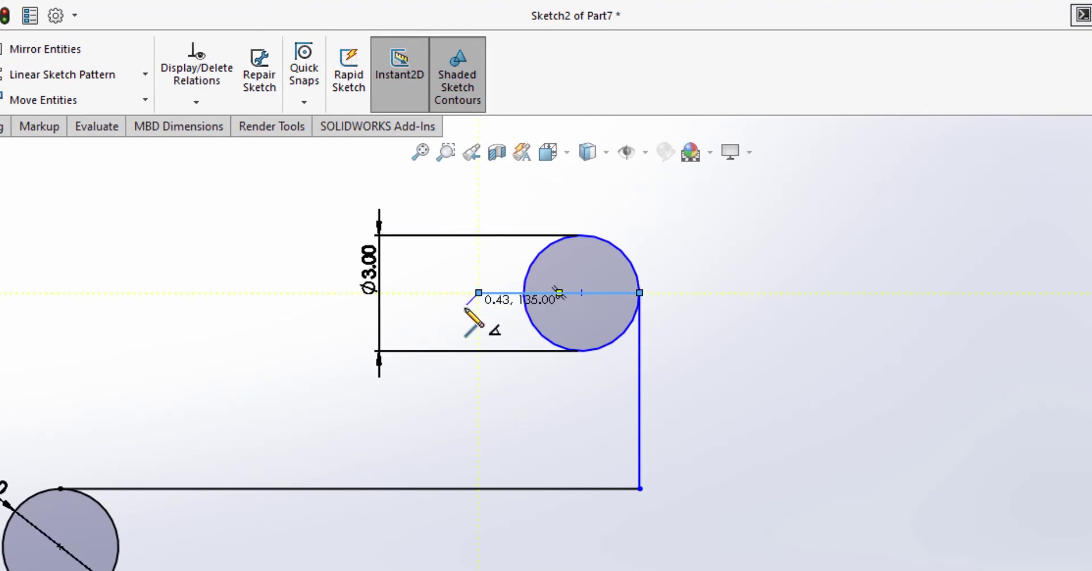
pyautogui.press('Escape')
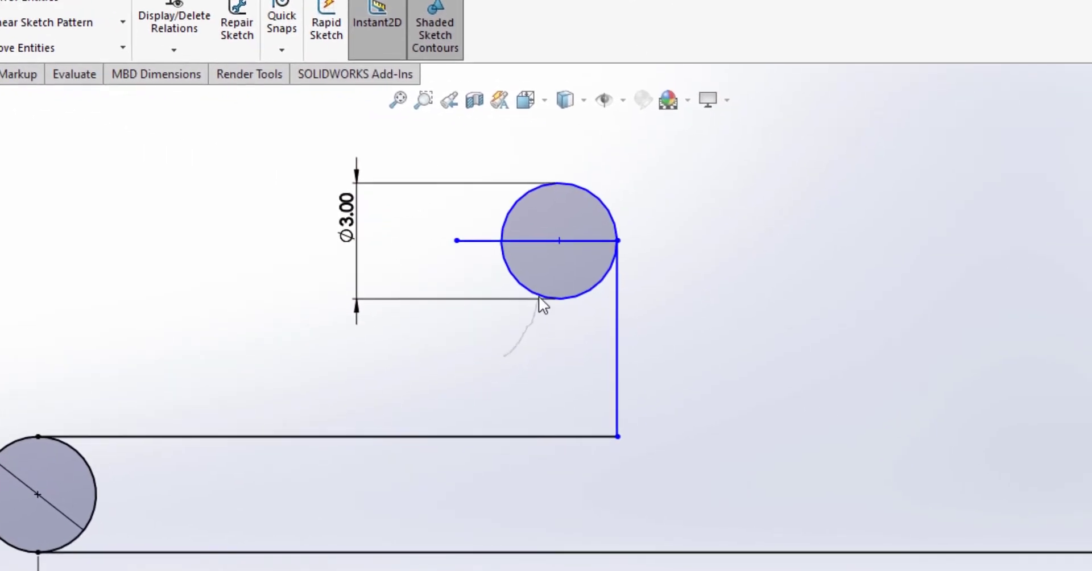
pyautogui.moveTo(538, 297)
pyautogui.mouseDown()
pyautogui.moveTo(542, 284)
pyautogui.moveTo(485, 268)
pyautogui.moveTo(472, 230)
pyautogui.mouseUp()
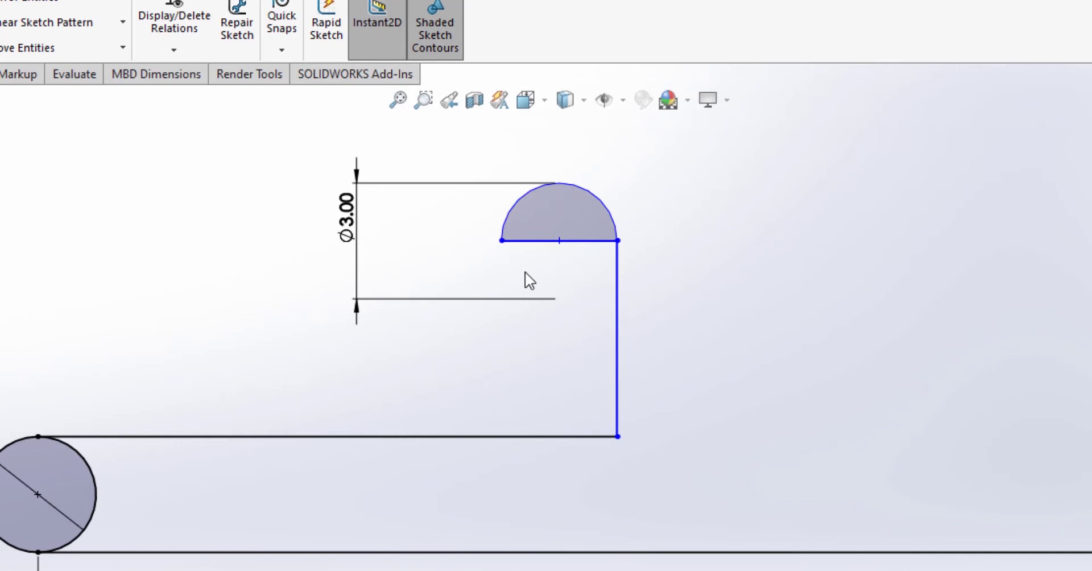
pyautogui.moveTo(525, 271); pyautogui.dragTo(533, 239)
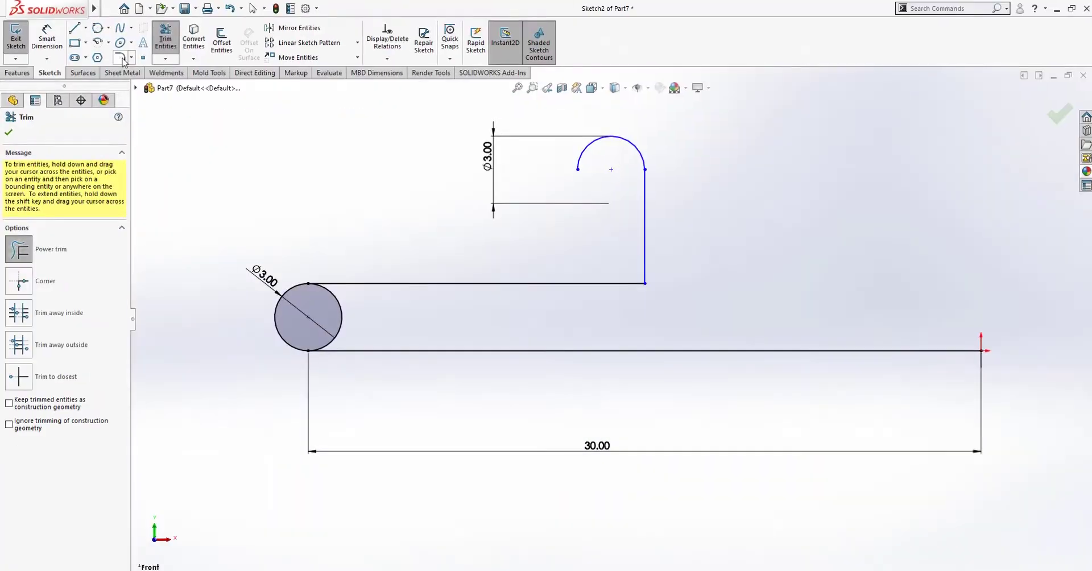
# Fillet the corner between the vertical and horizontal lines with a 4 mm radius
pyautogui.click(120, 57)
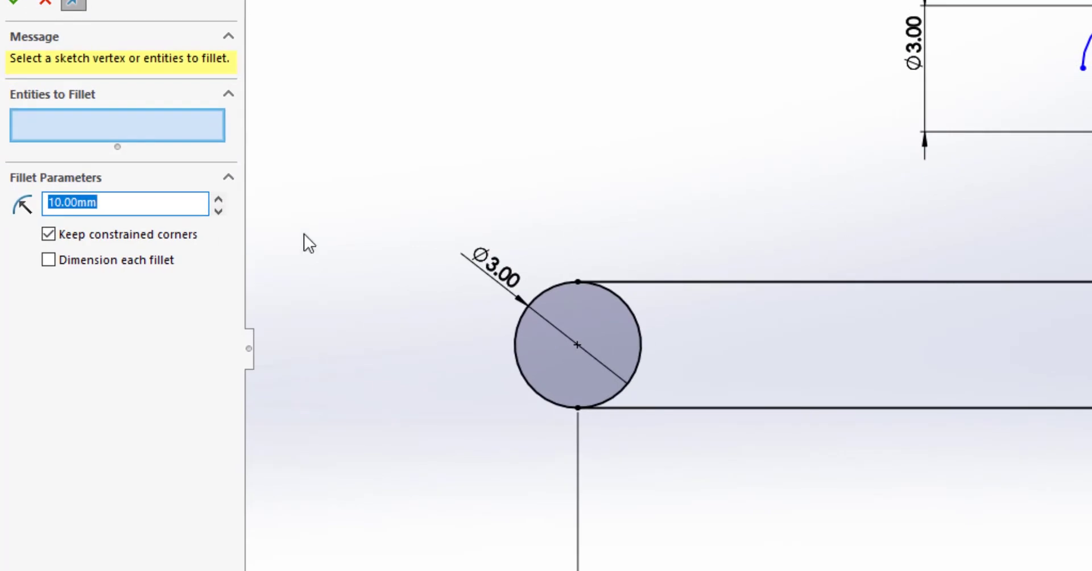
pyautogui.write('4')
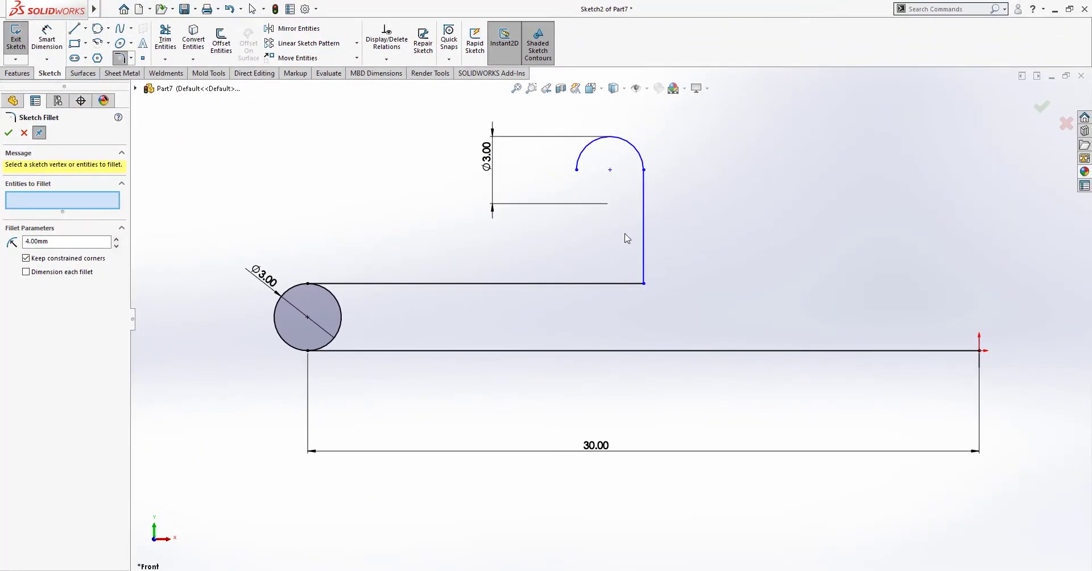
pyautogui.click(644, 238)
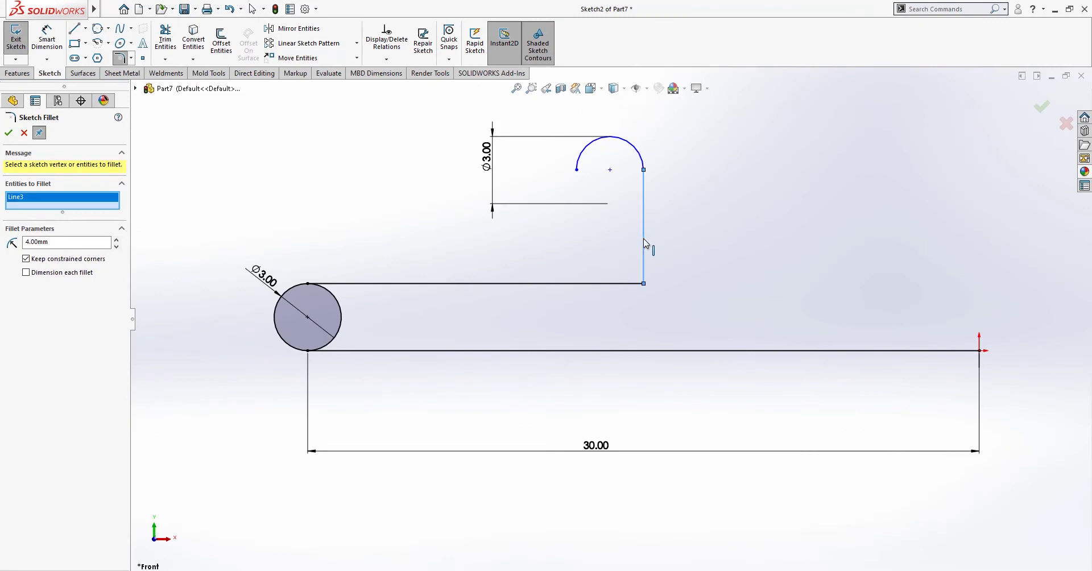
pyautogui.click(600, 283)
pyautogui.click(8, 134)
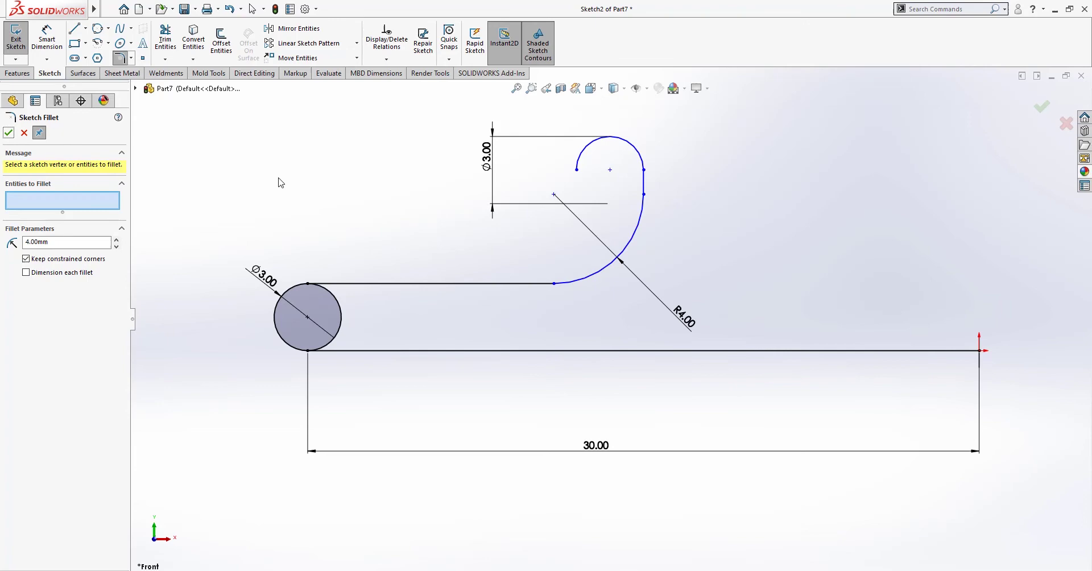
pyautogui.click(8, 133)
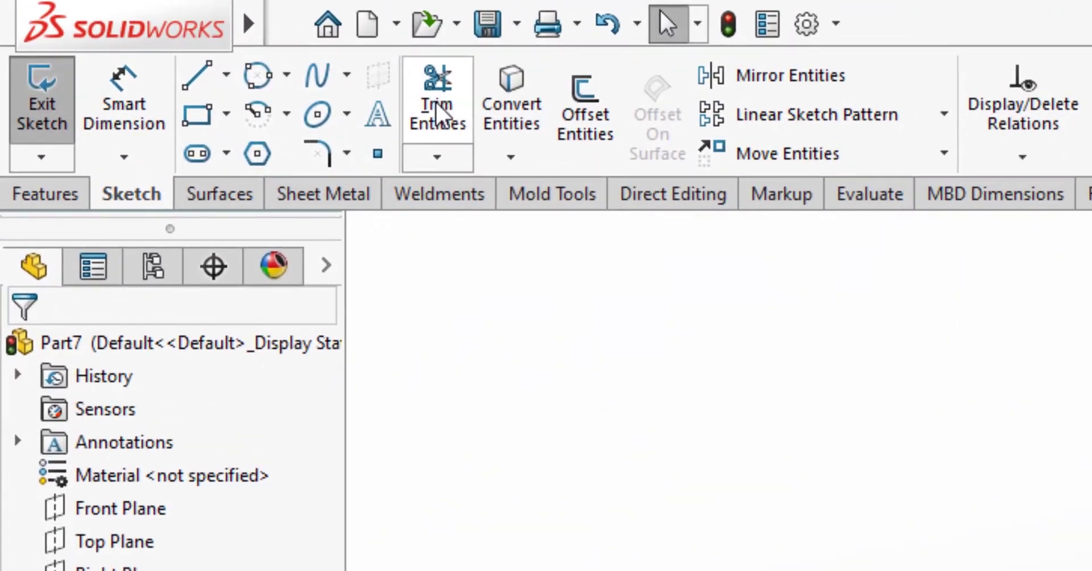
# Trim the lower circle's right half, leaving a left arc joining both horizontal lines
pyautogui.click(439, 117)
pyautogui.moveTo(371, 303); pyautogui.dragTo(337, 320)
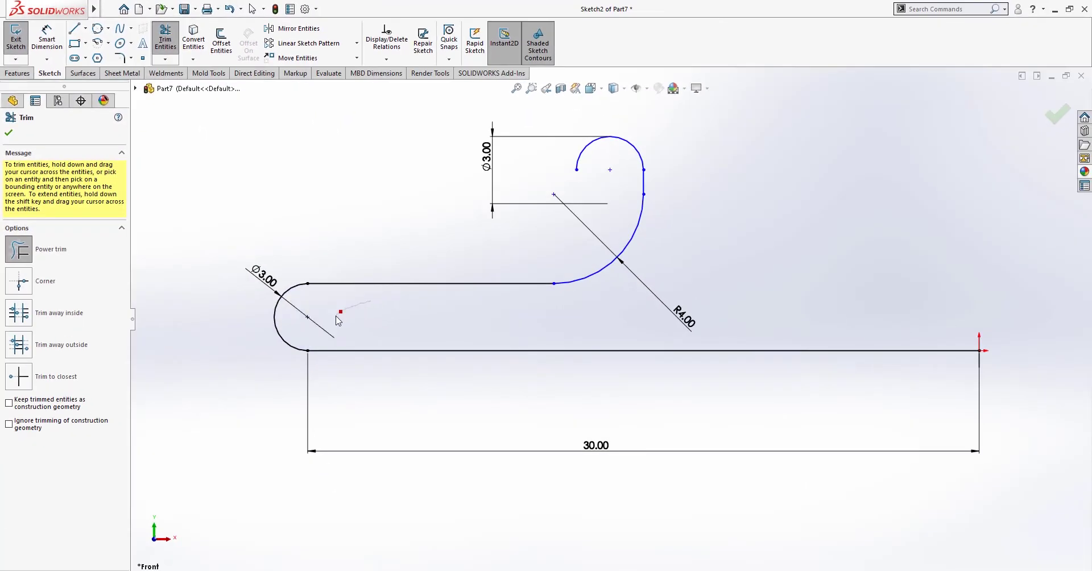
pyautogui.click(9, 133)
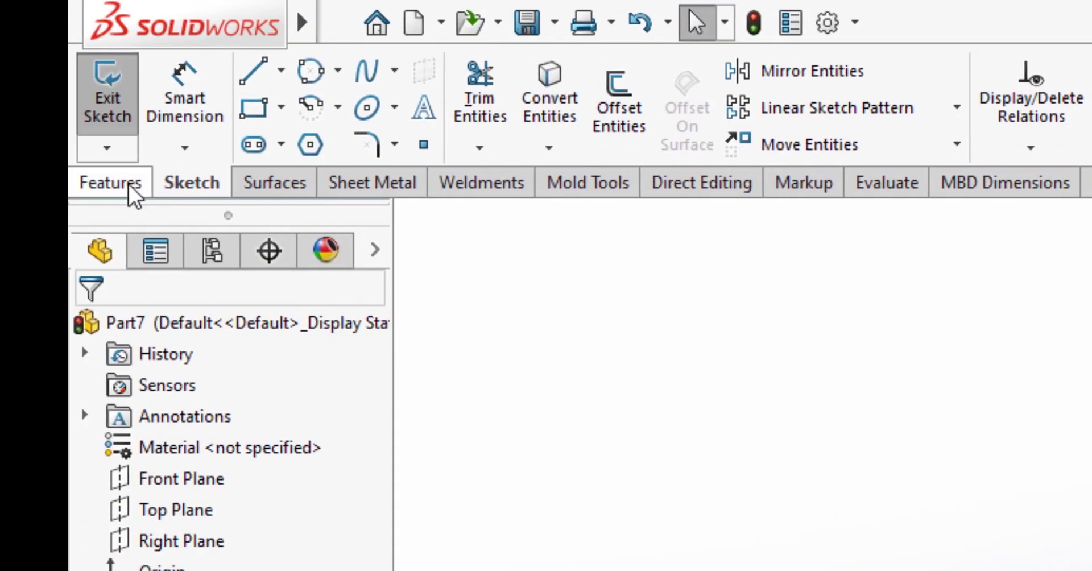
# Sweep the small circle Sketch1 along the hanger path Sketch2 to create the solid tube Sweep1
pyautogui.click(125, 185)
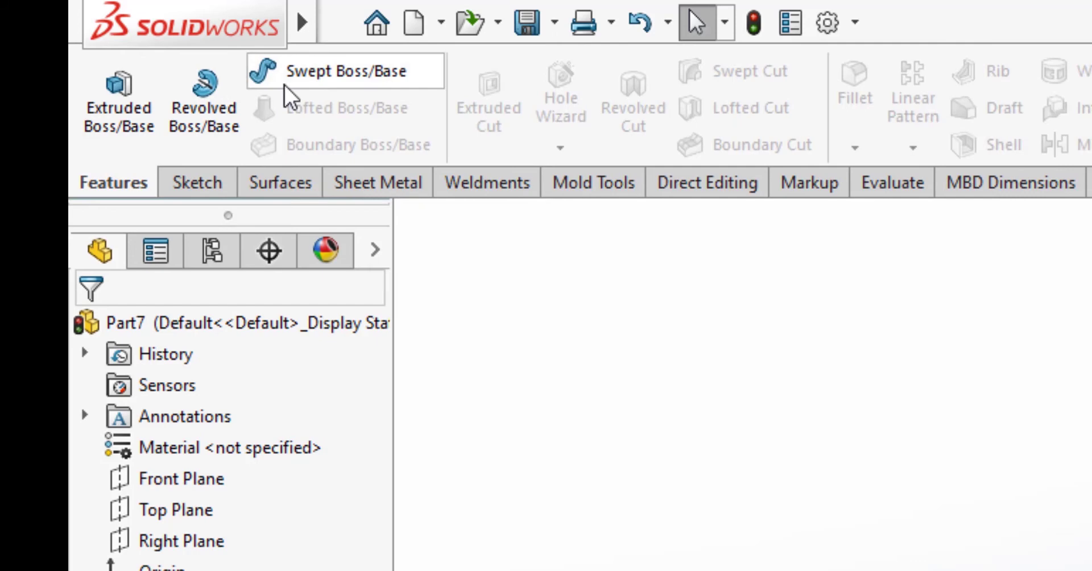
pyautogui.click(336, 80)
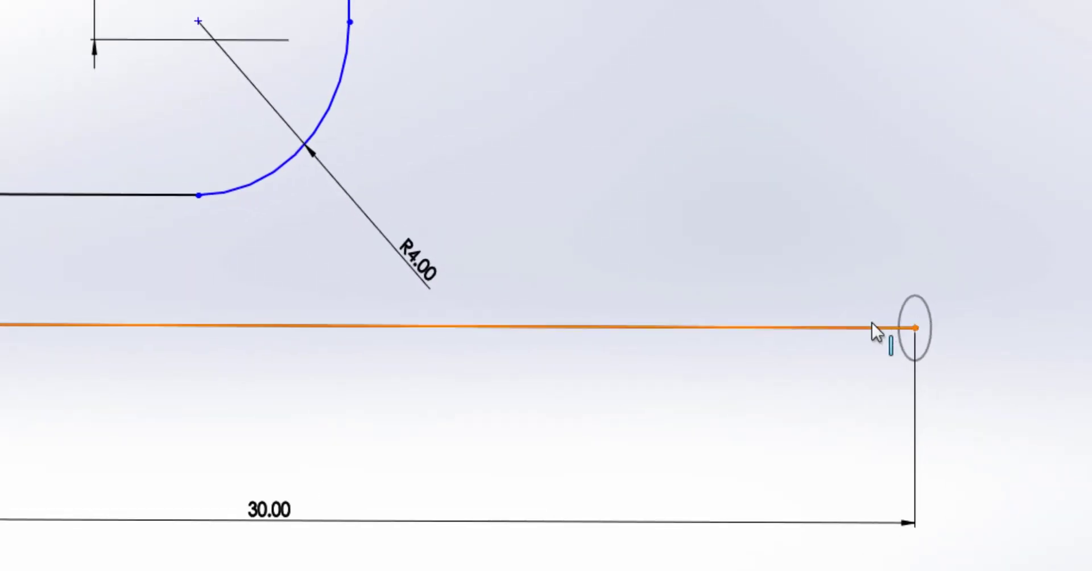
pyautogui.click(908, 324)
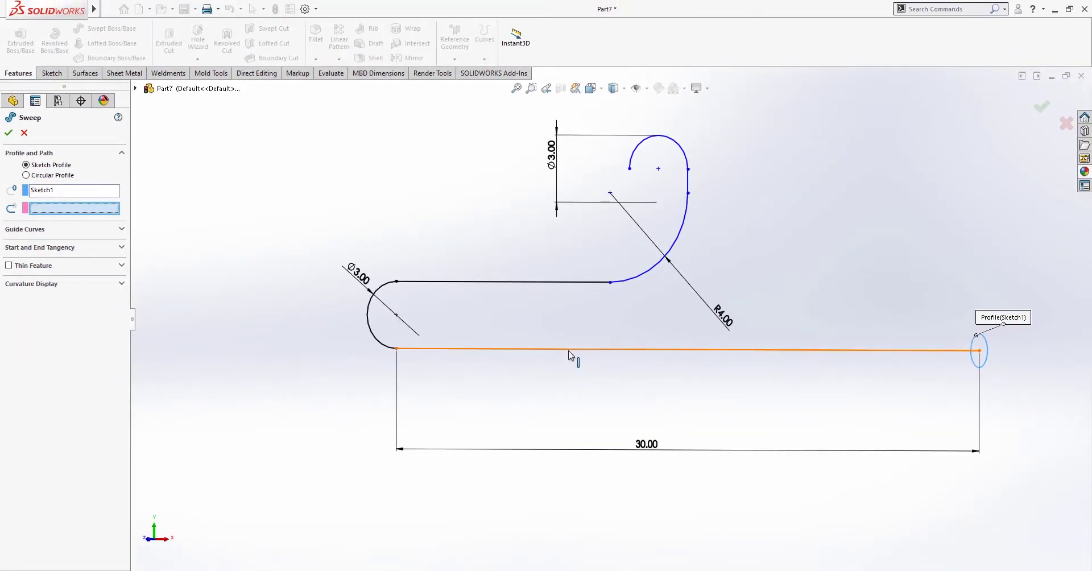
pyautogui.click(569, 353)
pyautogui.moveTo(491, 364); pyautogui.dragTo(526, 366, button='middle')
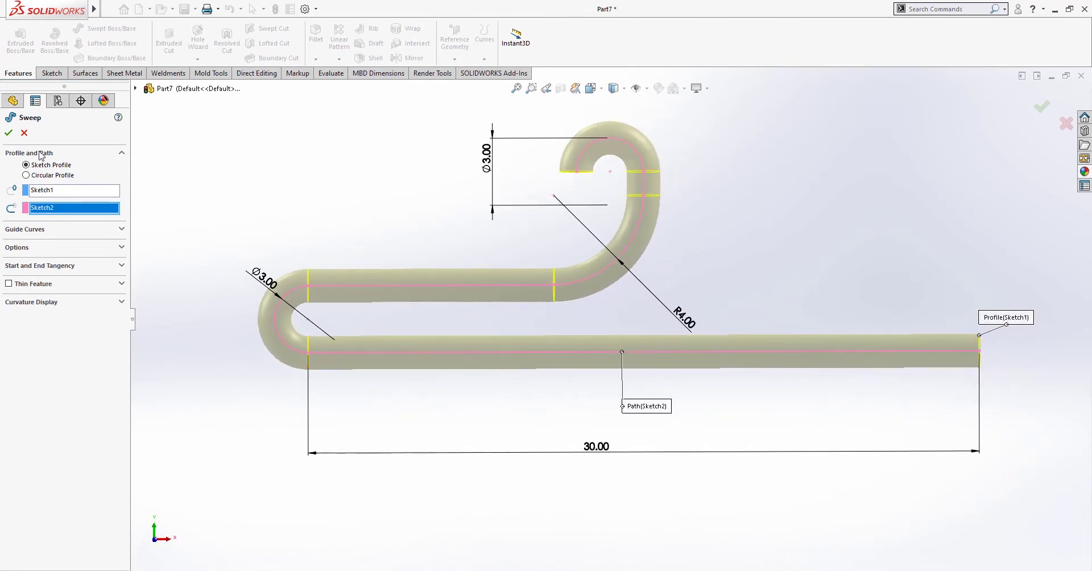
pyautogui.press('Return')
pyautogui.scroll(-2, 896, 341)
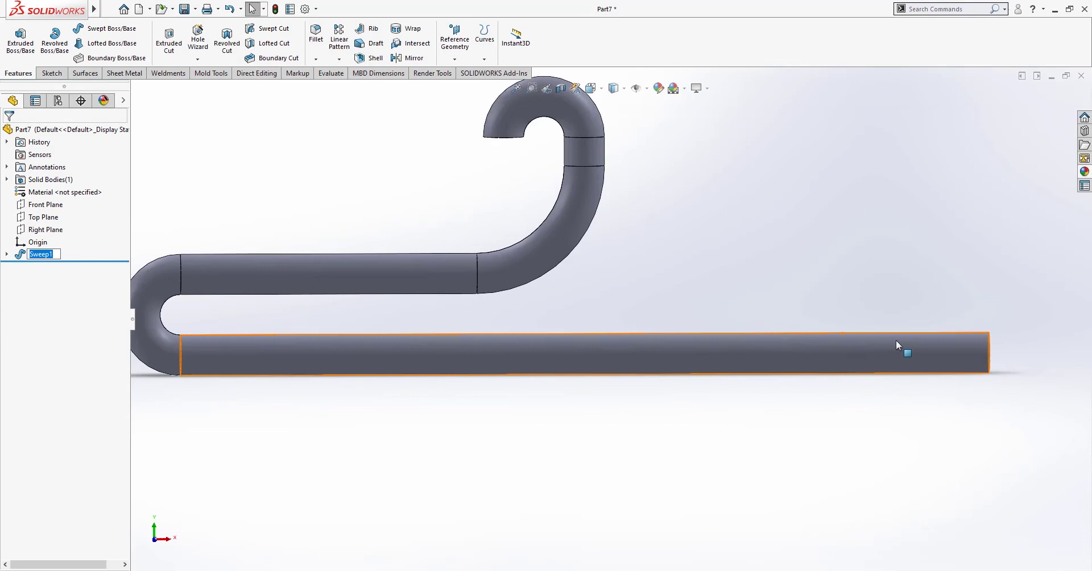
pyautogui.moveTo(896, 340); pyautogui.dragTo(947, 346, button='middle')
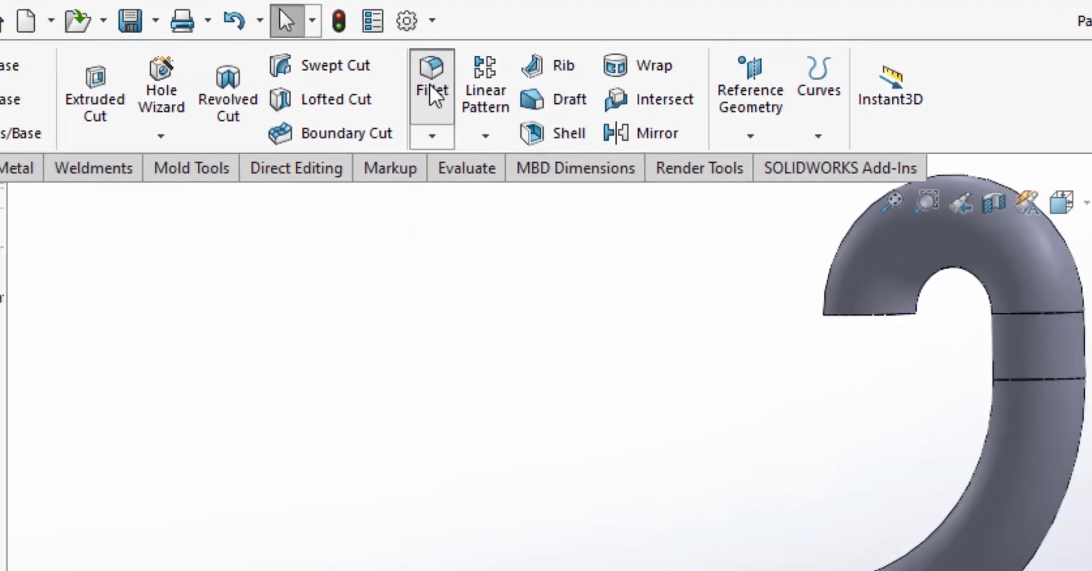
# Fillet the circular end edges of the straight tube and the hook tip, entering 1 as the radius
pyautogui.click(410, 120)
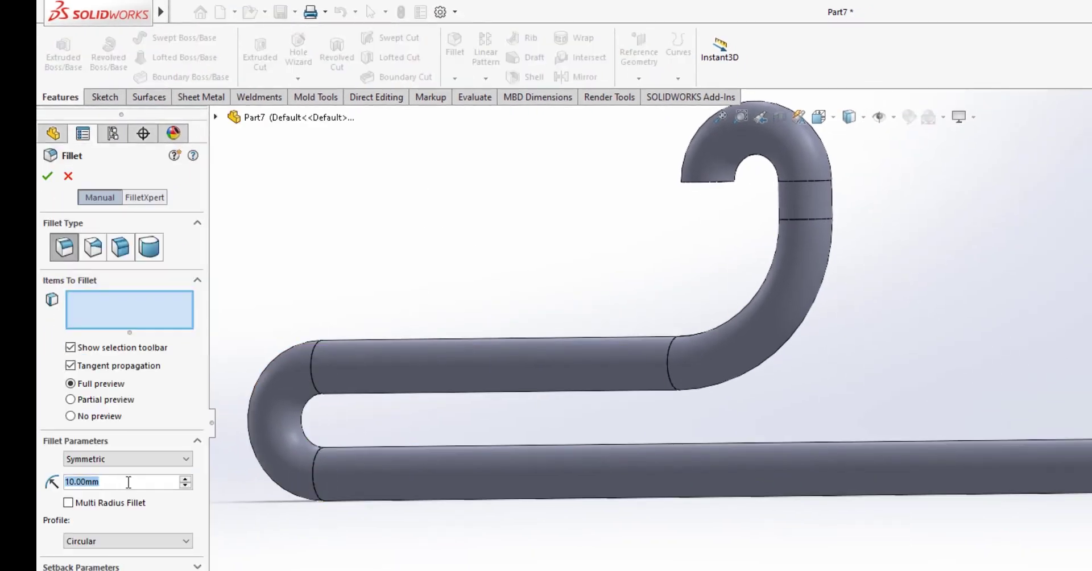
pyautogui.write('1')
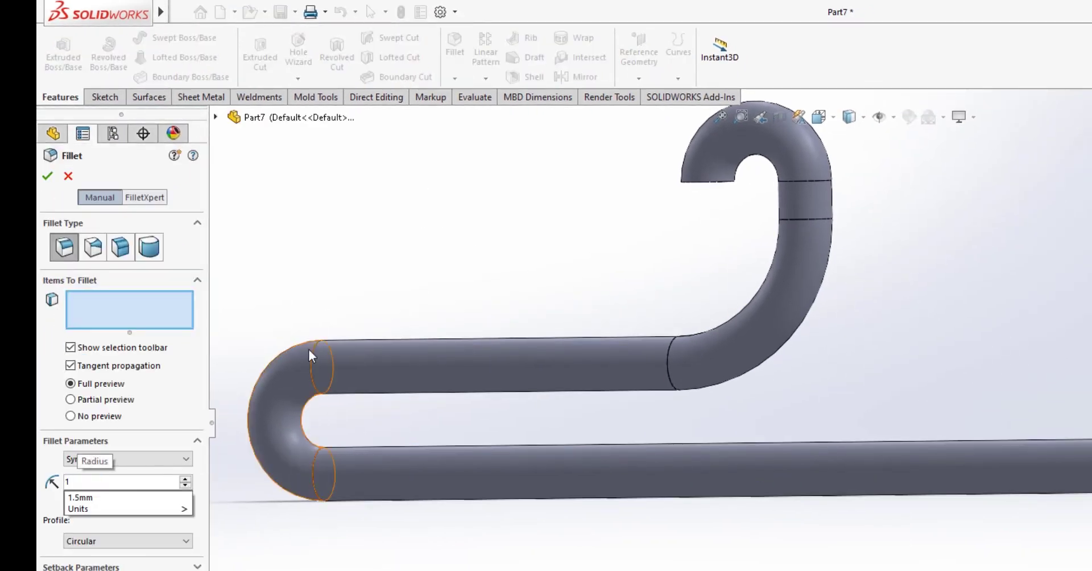
pyautogui.press('Return')
pyautogui.click(140, 302)
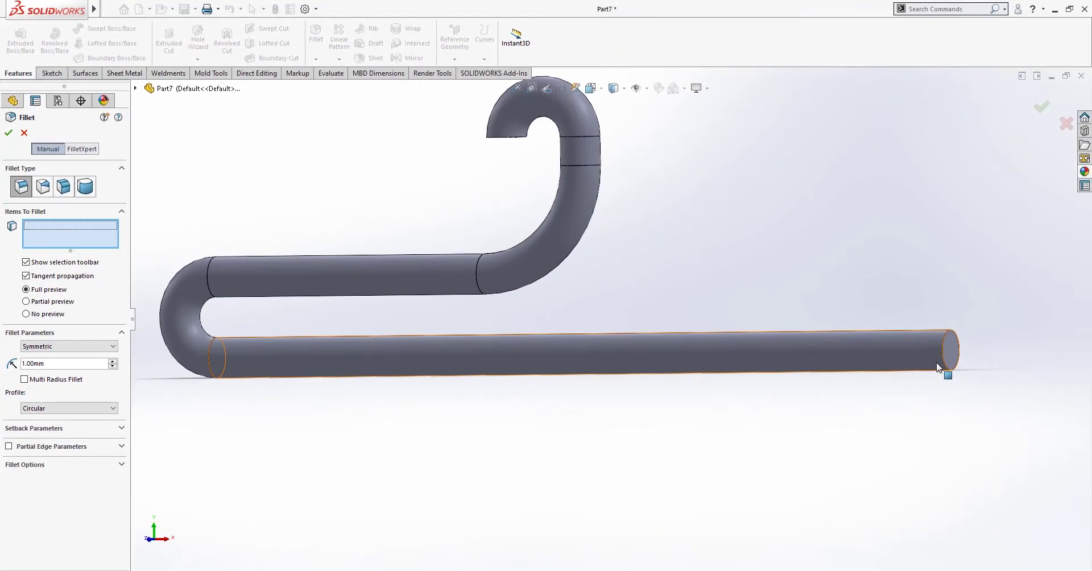
pyautogui.click(943, 364)
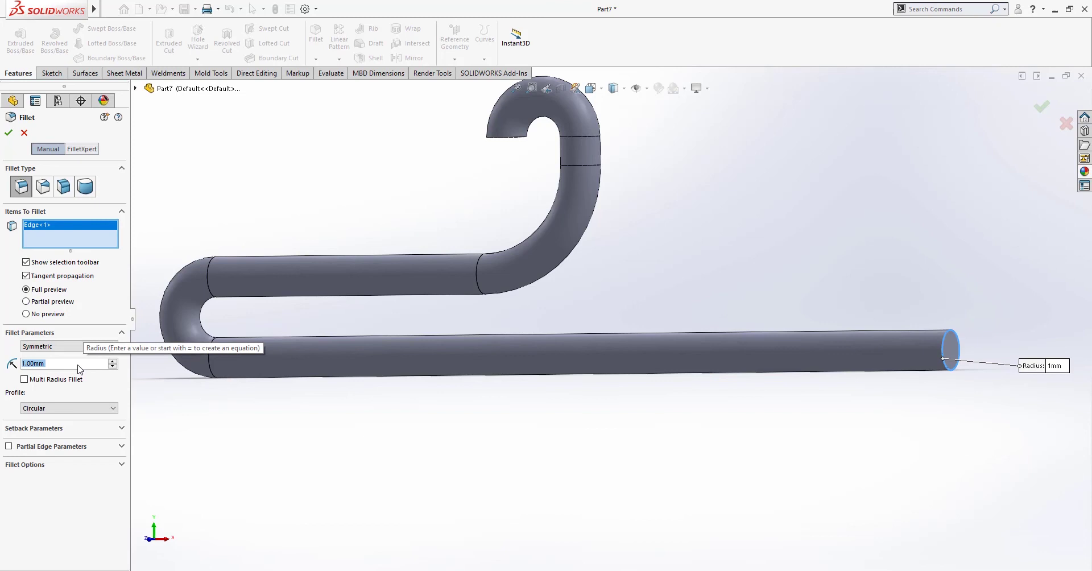
pyautogui.scroll(-1, 80, 369)
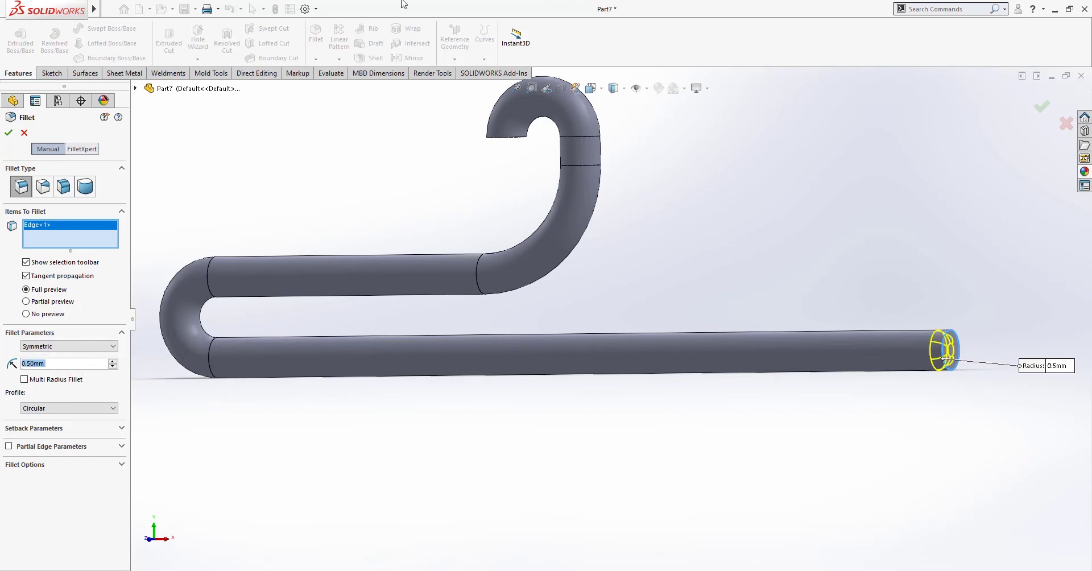
pyautogui.moveTo(554, 154); pyautogui.dragTo(522, 115, button='middle')
pyautogui.scroll(-4, 513, 166)
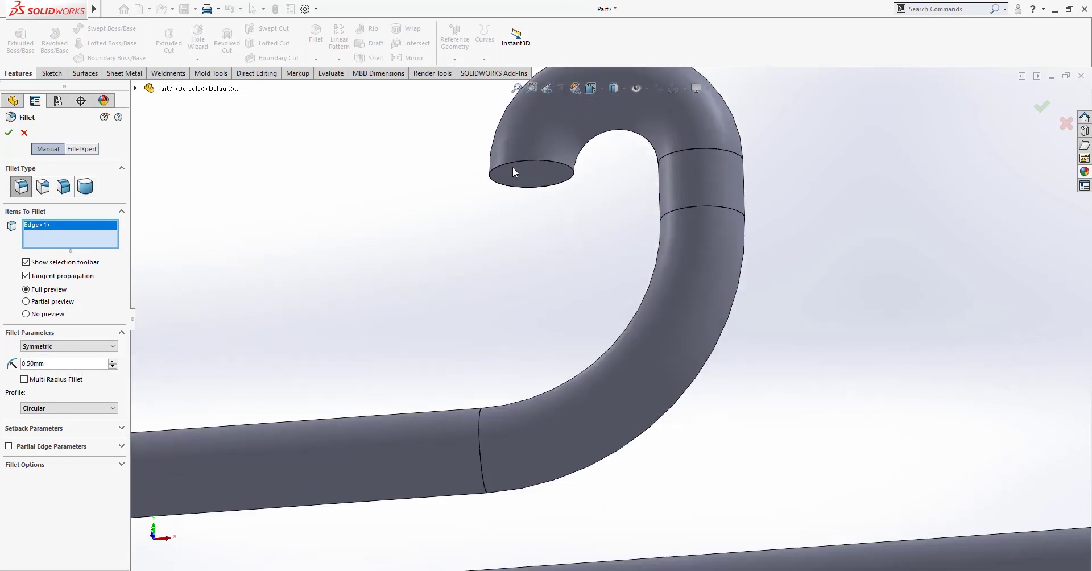
pyautogui.click(515, 164)
pyautogui.scroll(5, 687, 214)
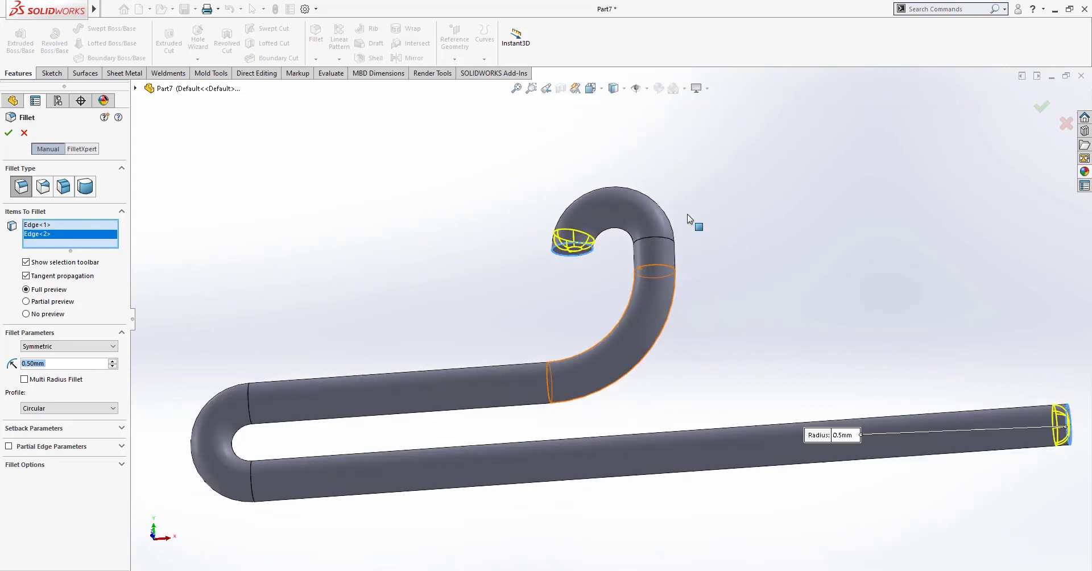
pyautogui.scroll(-2, 739, 325)
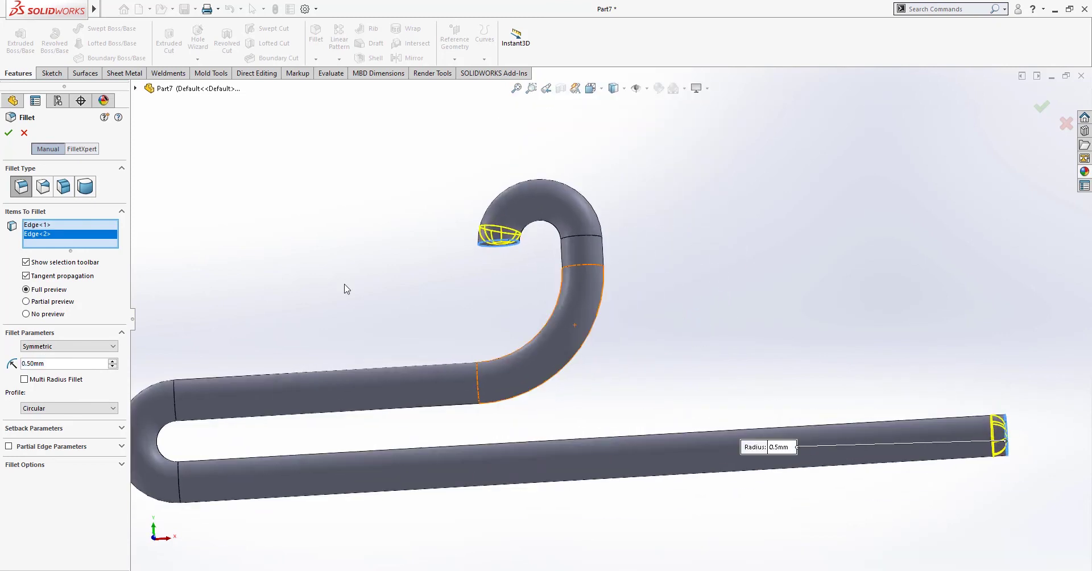
pyautogui.scroll(3, 707, 371)
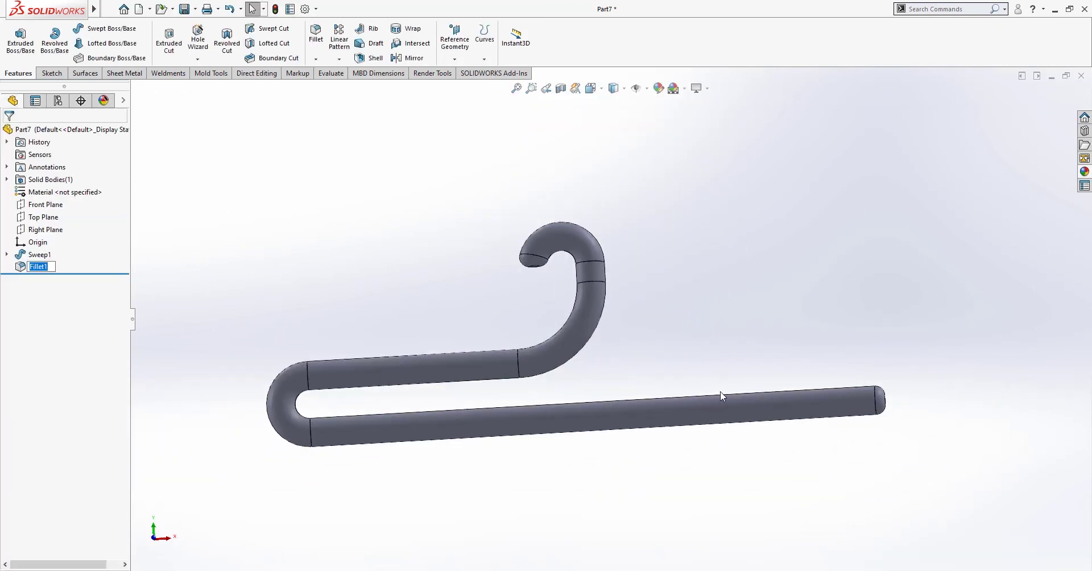